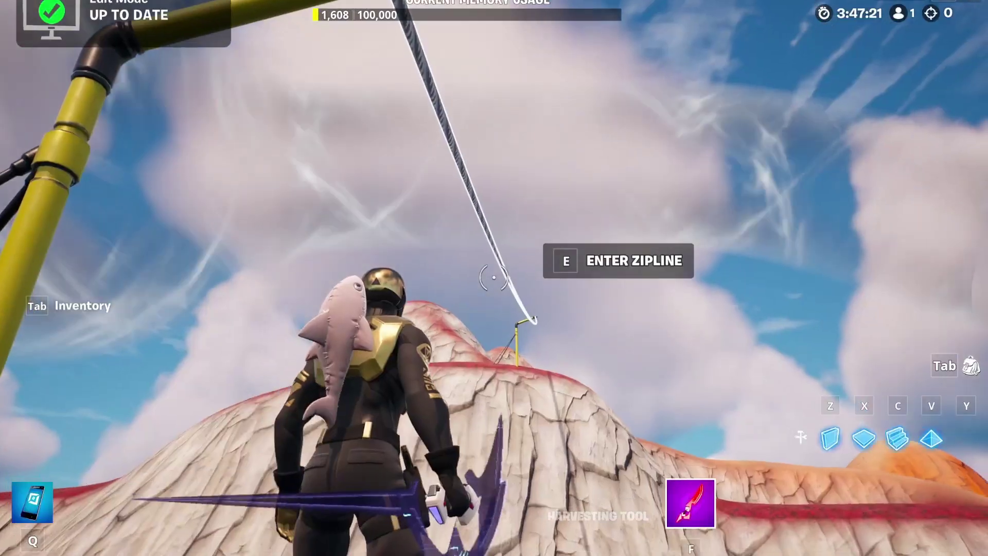
Ride the zipline up the mountain in the running play session.
{"action": "key", "text": "e"}
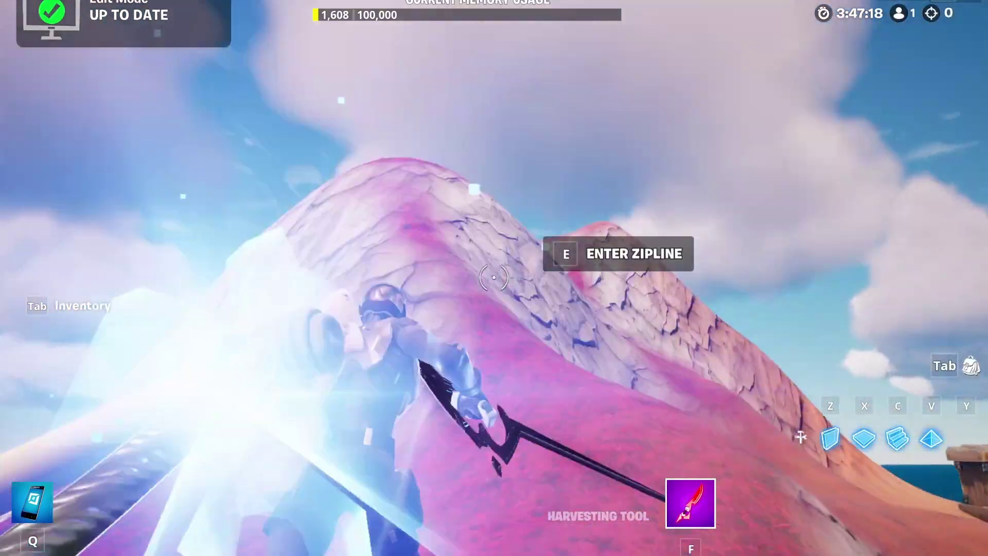
{"action": "key", "text": "w"}
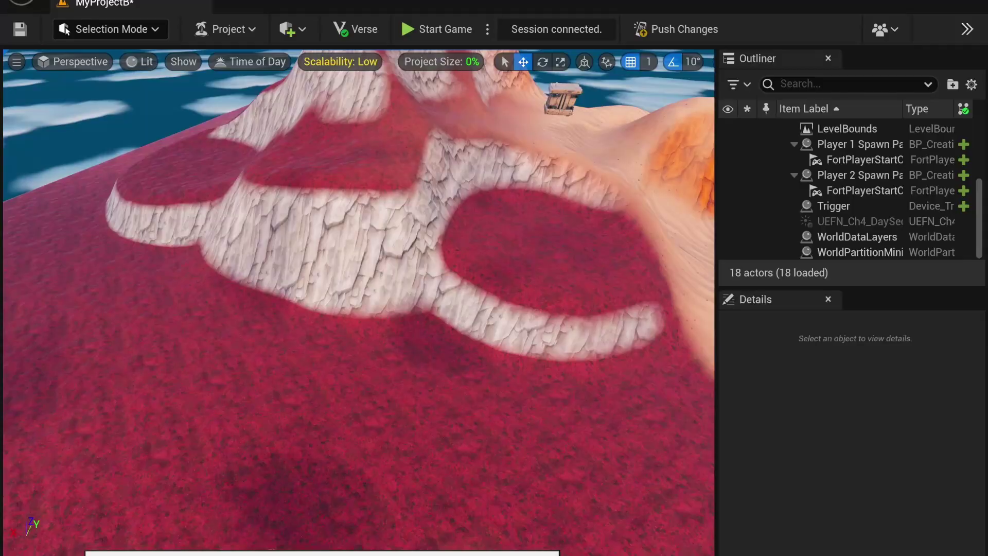
Place a zipline pole from Fortnite > Environment > Traversal on the red ledge above the rock cliff.
{"action": "key", "text": "ctrl+space"}
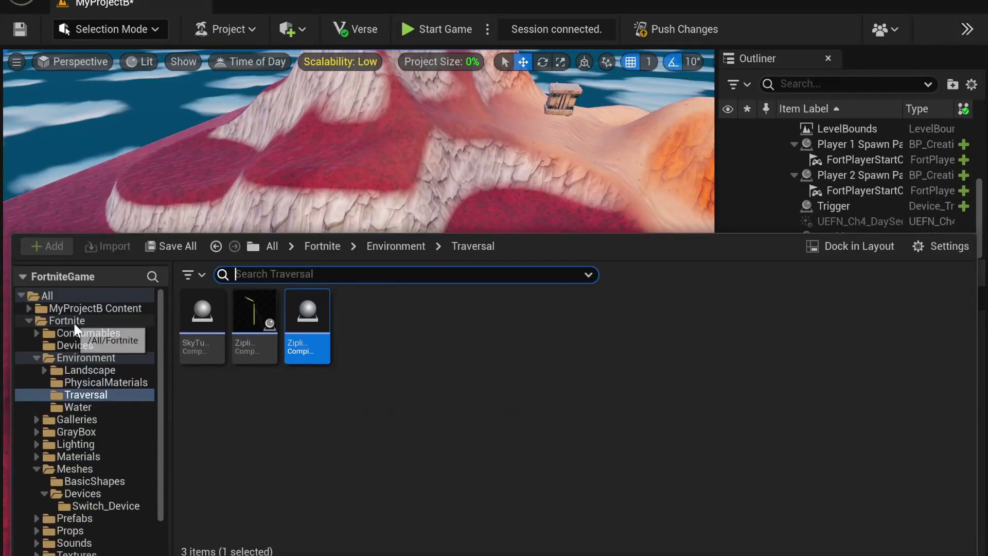
{"action": "left_click", "coordinate": [238, 400]}
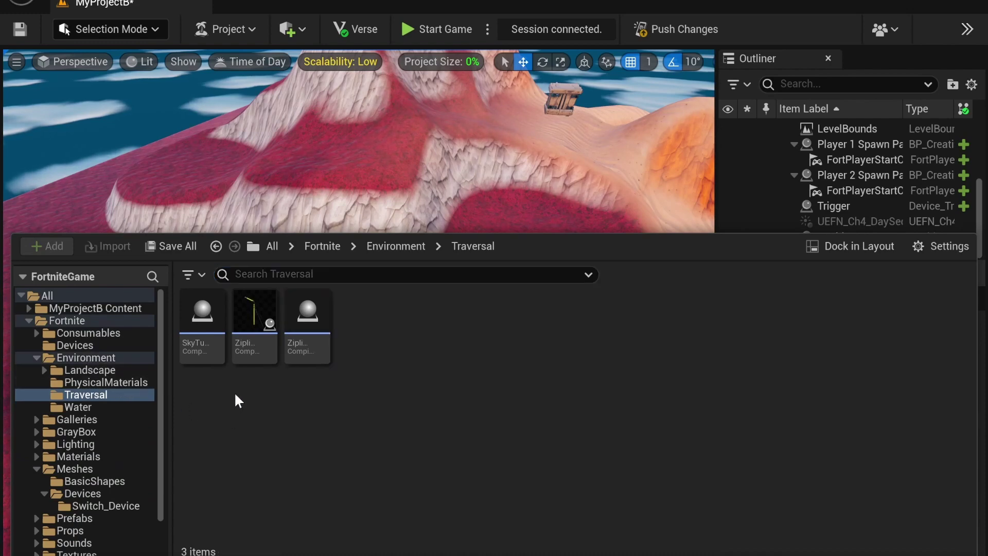
{"action": "mouse_move", "coordinate": [259, 353]}
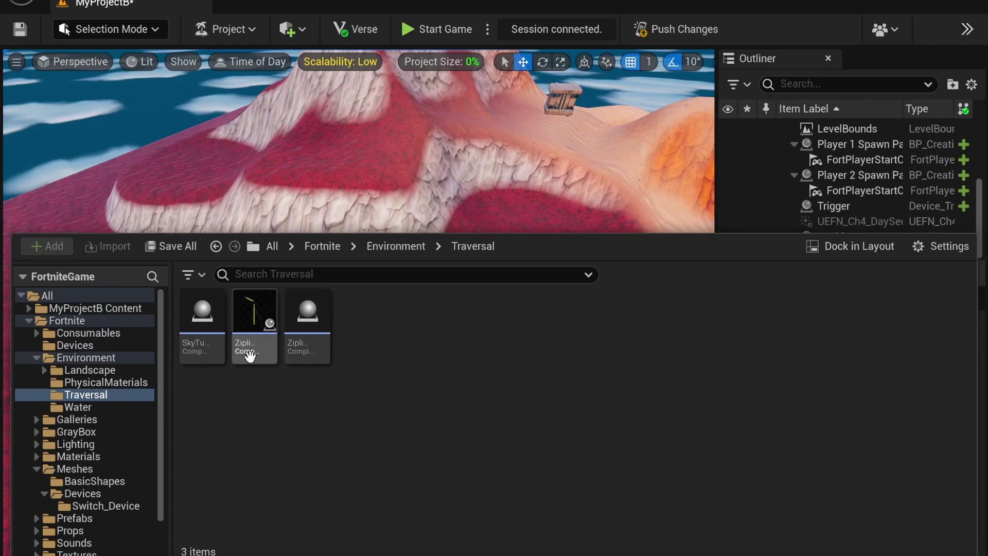
{"action": "left_click_drag", "start_coordinate": [250, 355], "coordinate": [373, 179]}
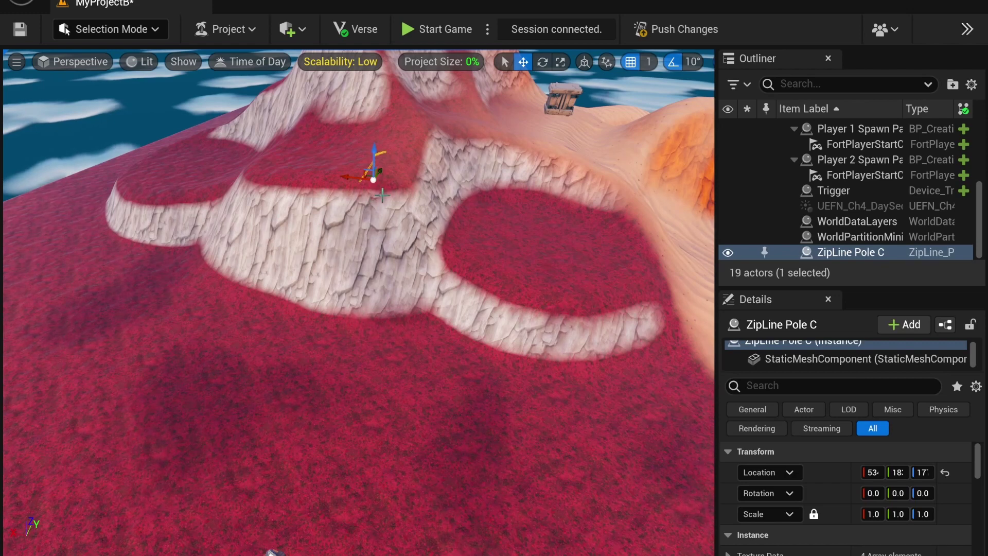
Place a second zipline pole on the low red ground in front of the cliff and focus on it.
{"action": "key", "text": "ctrl+space"}
{"action": "left_click_drag", "start_coordinate": [255, 340], "coordinate": [284, 415]}
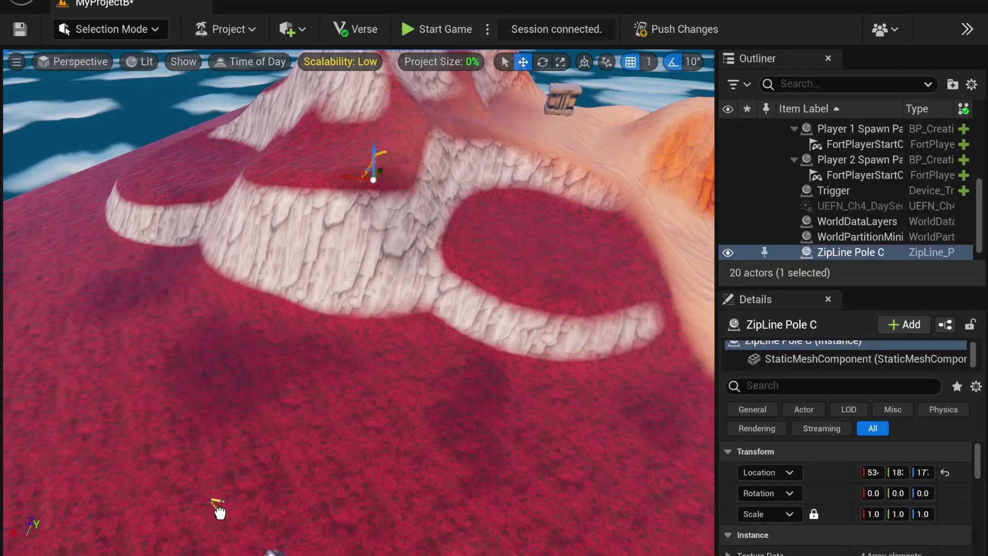
{"action": "left_click_drag", "start_coordinate": [198, 538], "coordinate": [199, 535]}
{"action": "key", "text": "f"}
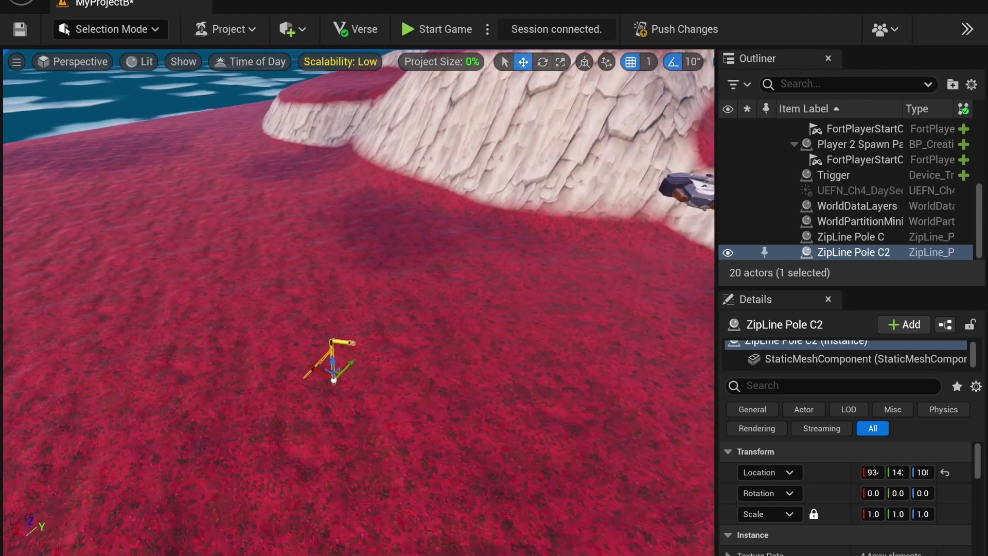
Place a Zipline_Spline actor on the ground beside the lower zipline pole.
{"action": "key", "text": "ctrl+space"}
{"action": "left_click", "coordinate": [309, 342]}
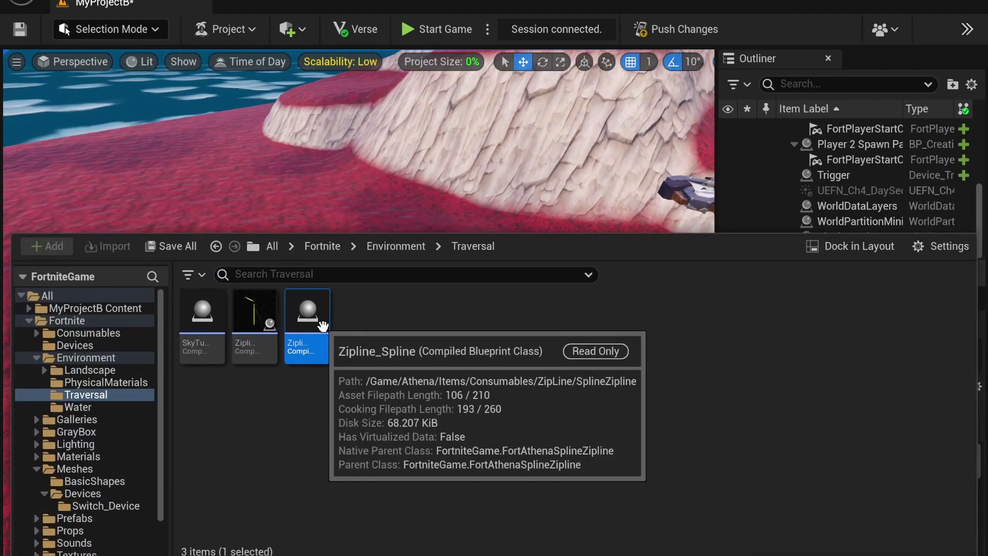
{"action": "left_click_drag", "start_coordinate": [308, 341], "coordinate": [361, 342]}
{"action": "key", "text": "w"}
{"action": "right_click_drag", "start_coordinate": [384, 291], "coordinate": [396, 244]}
{"action": "right_click_drag", "start_coordinate": [360, 302], "coordinate": [360, 303]}
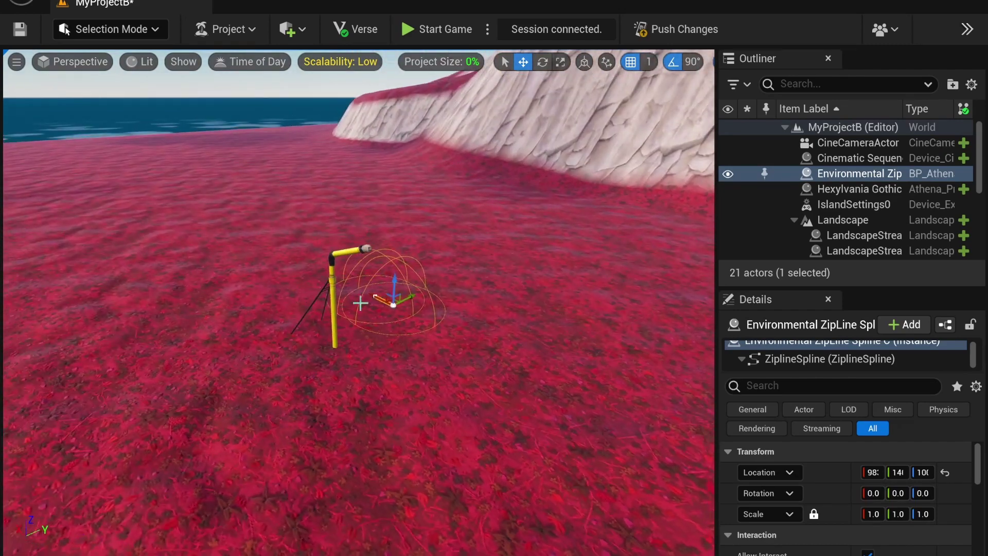
Raise the zipline spline and move it to the end of the lower pole's arm.
{"action": "left_click_drag", "start_coordinate": [378, 299], "coordinate": [388, 254]}
{"action": "right_click_drag", "start_coordinate": [387, 253], "coordinate": [388, 253]}
{"action": "key", "text": "f"}
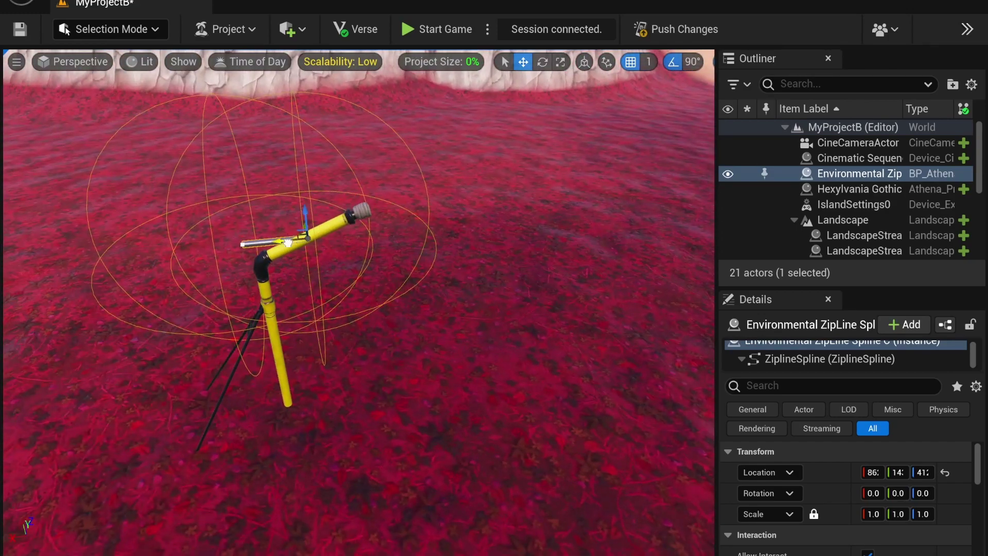
{"action": "left_click_drag", "start_coordinate": [288, 242], "coordinate": [370, 177]}
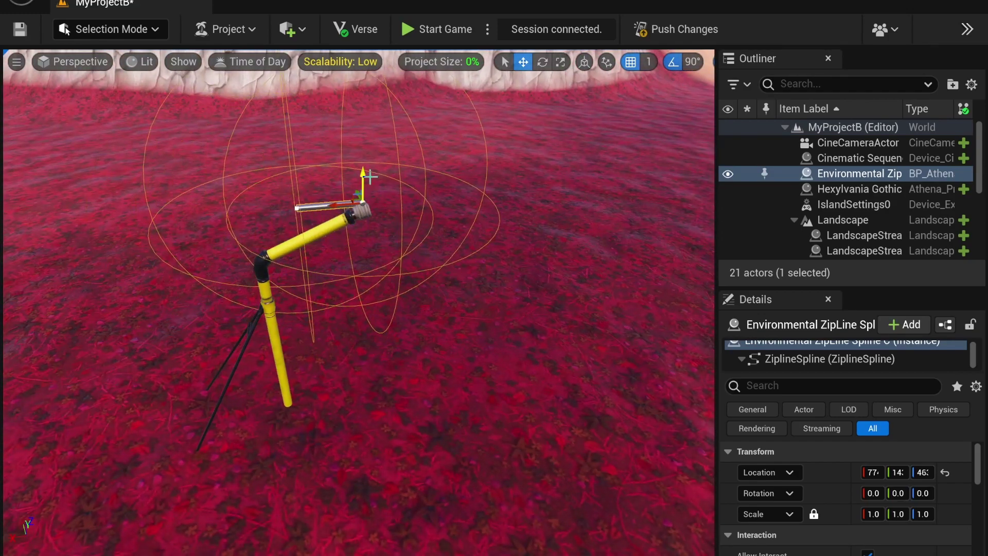
{"action": "right_click_drag", "start_coordinate": [369, 176], "coordinate": [369, 177]}
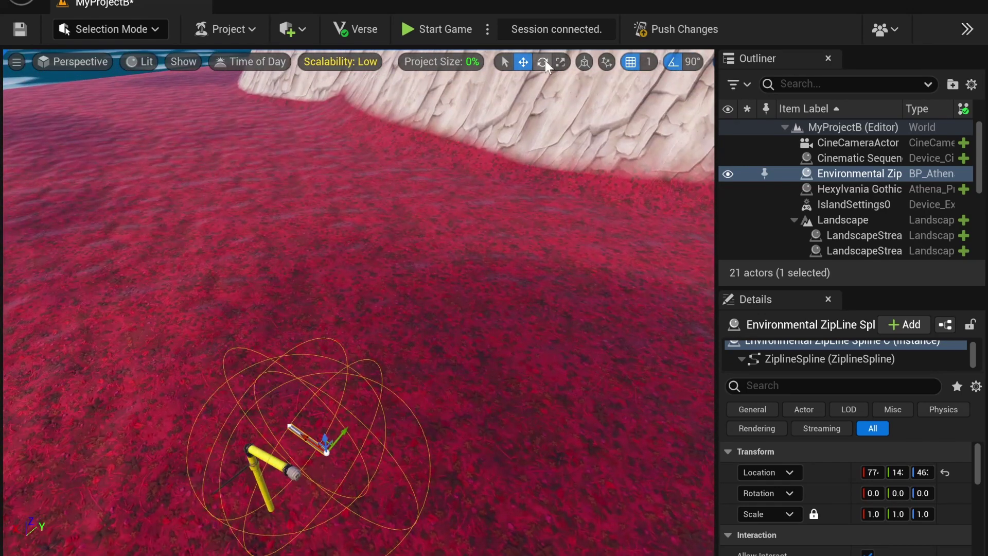
Rotate the zipline spline 90° about the vertical axis and align its start with the tip of the lower pole.
{"action": "left_click_drag", "start_coordinate": [318, 480], "coordinate": [412, 431]}
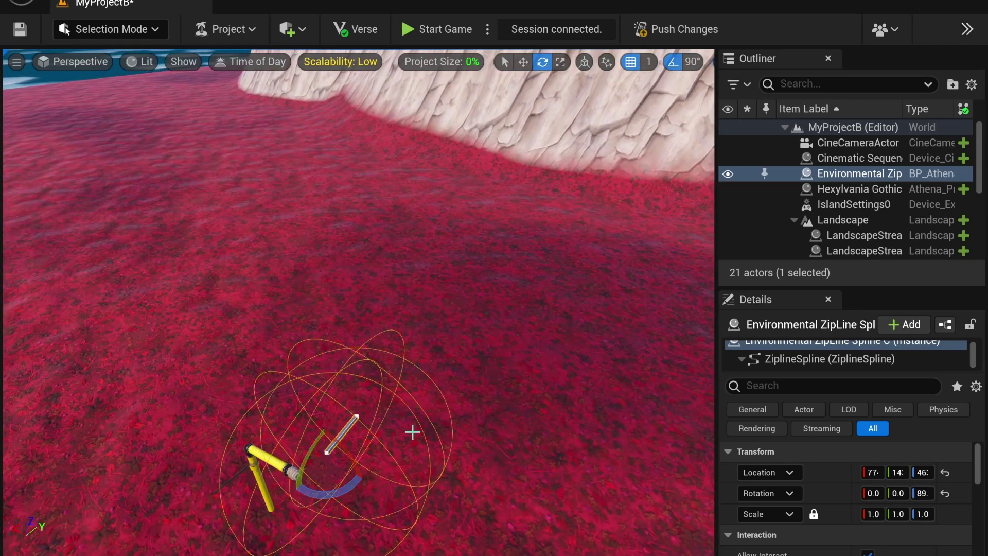
{"action": "left_click", "coordinate": [523, 62]}
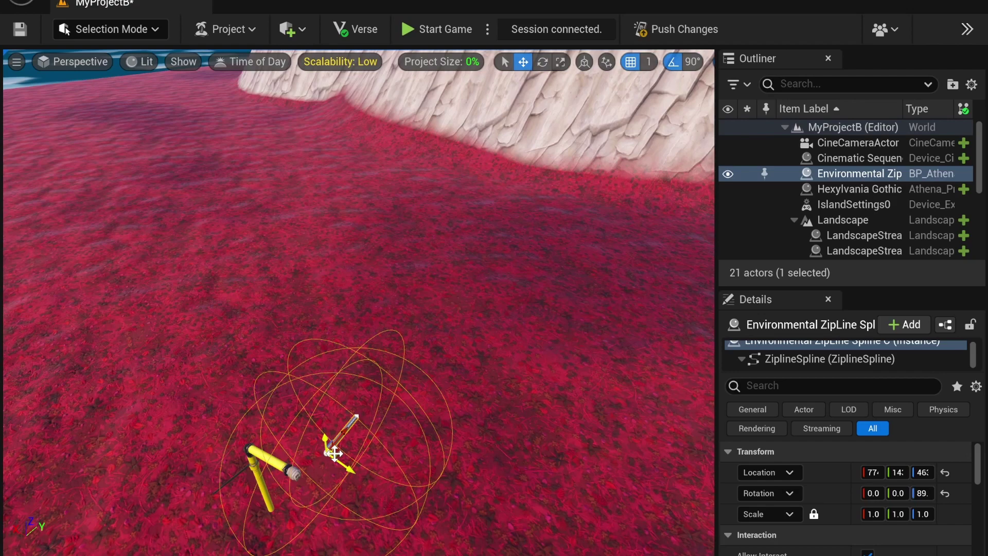
{"action": "left_click_drag", "start_coordinate": [340, 446], "coordinate": [310, 479]}
{"action": "right_click_drag", "start_coordinate": [311, 479], "coordinate": [311, 448]}
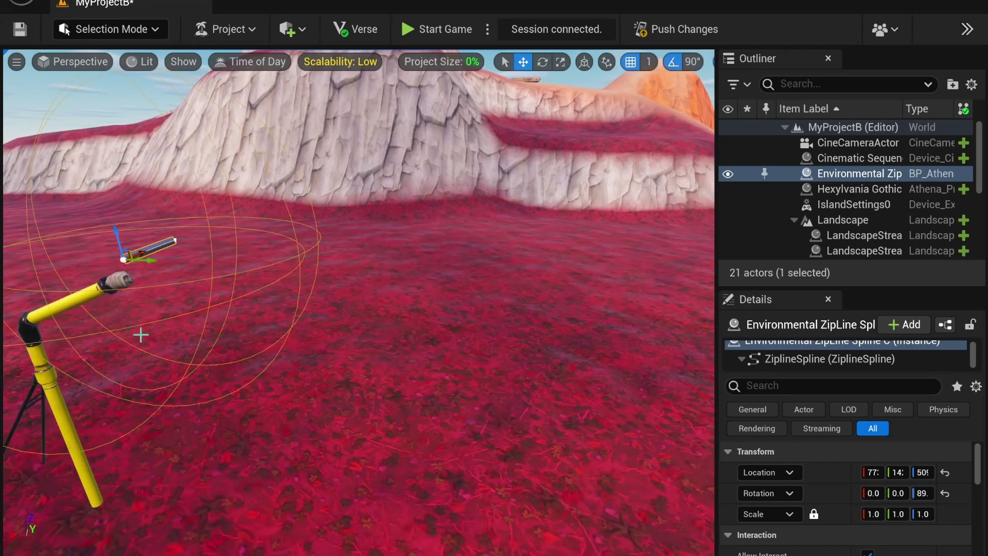
{"action": "left_click_drag", "start_coordinate": [120, 241], "coordinate": [134, 280]}
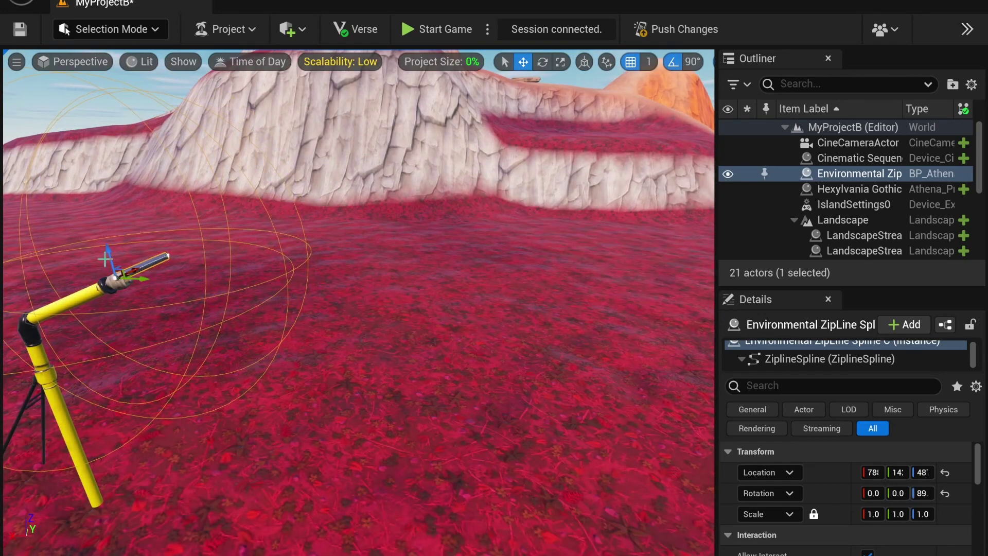
Pull the zipline's end spline point away from the lower pole to lengthen the cable toward the cliff.
{"action": "right_click_drag", "start_coordinate": [115, 257], "coordinate": [92, 259]}
{"action": "right_click_drag", "start_coordinate": [167, 240], "coordinate": [67, 228]}
{"action": "mouse_move", "coordinate": [265, 300]}
{"action": "right_mouse_down"}
{"action": "mouse_move", "coordinate": [218, 300]}
{"action": "mouse_move", "coordinate": [265, 300]}
{"action": "right_mouse_up"}
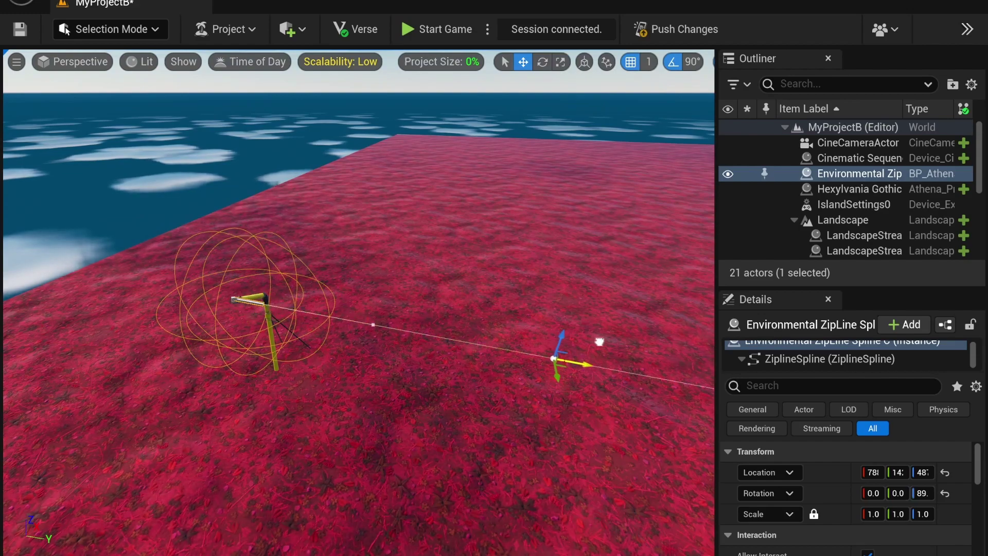
{"action": "left_click_drag", "start_coordinate": [599, 341], "coordinate": [600, 341]}
{"action": "right_click_drag", "start_coordinate": [600, 342], "coordinate": [641, 347]}
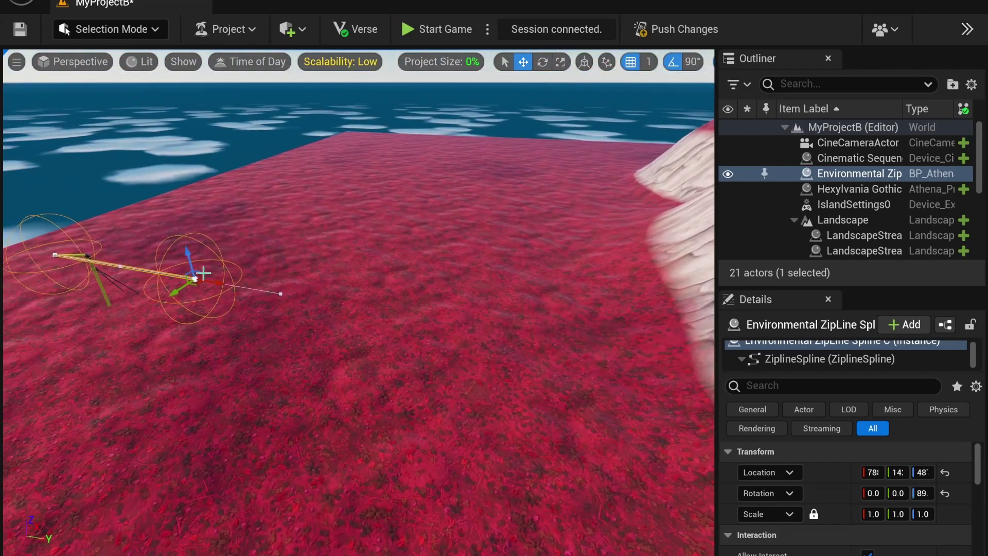
{"action": "key", "text": "w"}
{"action": "right_click_drag", "start_coordinate": [203, 273], "coordinate": [195, 272]}
{"action": "key", "text": "s"}
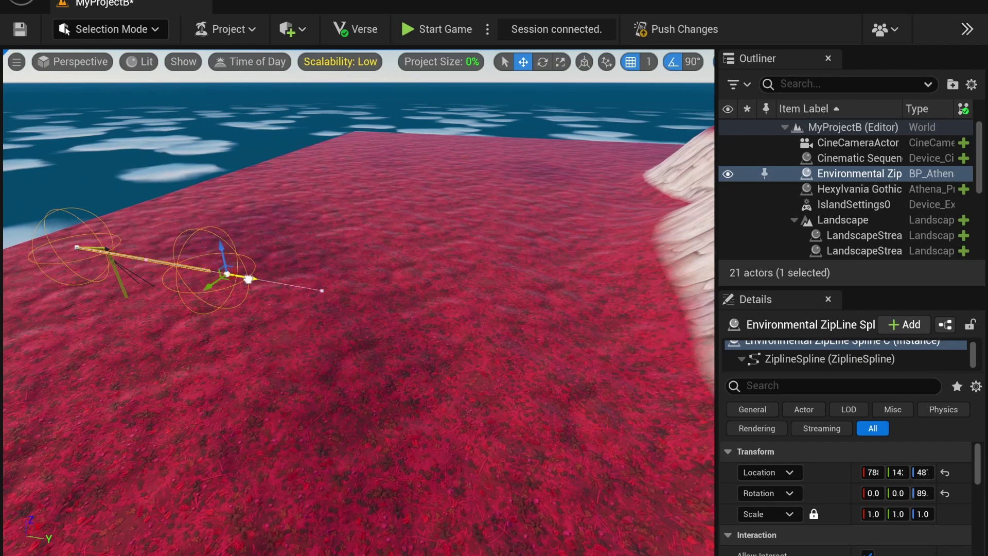
{"action": "left_click_drag", "start_coordinate": [249, 279], "coordinate": [359, 278]}
Stretch the zipline further toward the cliff and raise its end spline point.
{"action": "left_click", "coordinate": [541, 61]}
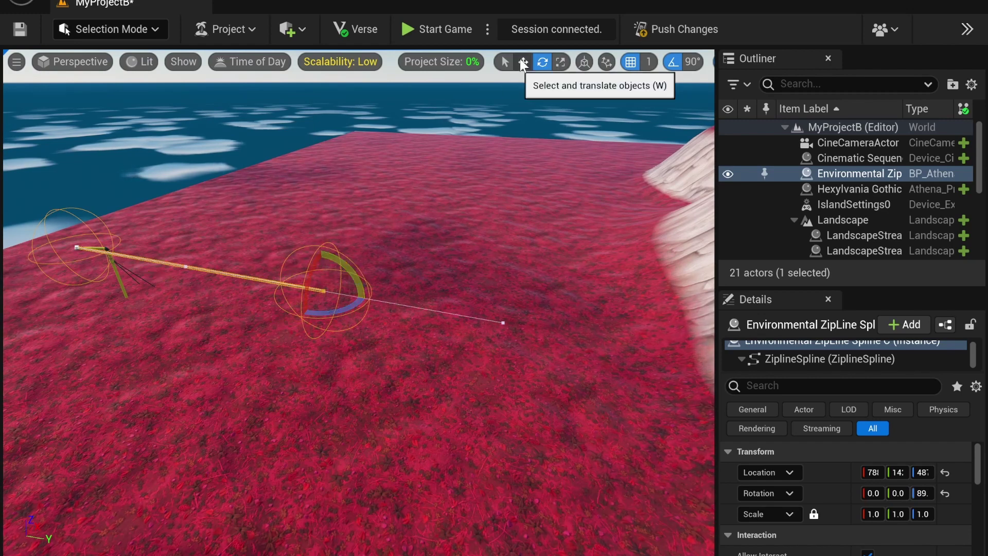
{"action": "left_click", "coordinate": [523, 62]}
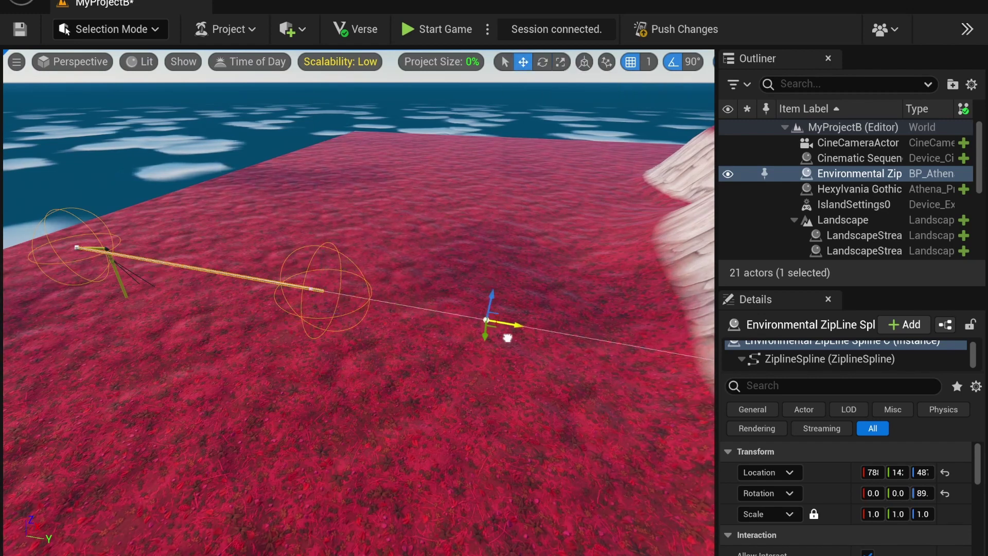
{"action": "left_click_drag", "start_coordinate": [507, 337], "coordinate": [507, 338]}
{"action": "left_click_drag", "start_coordinate": [493, 303], "coordinate": [507, 240]}
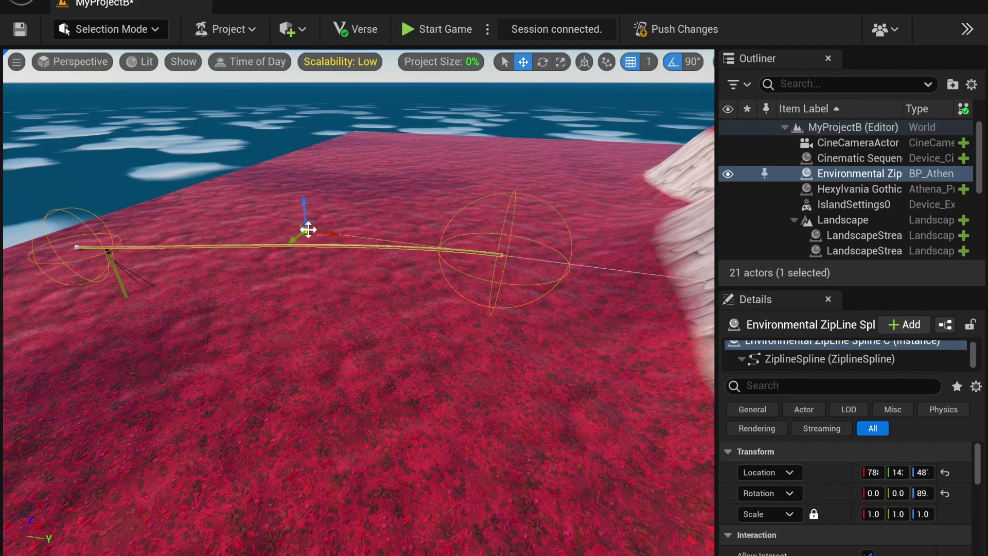
Lower the end point's tangent handle to make the cable sag, and extend the end to the cliff.
{"action": "left_click_drag", "start_coordinate": [306, 210], "coordinate": [298, 280]}
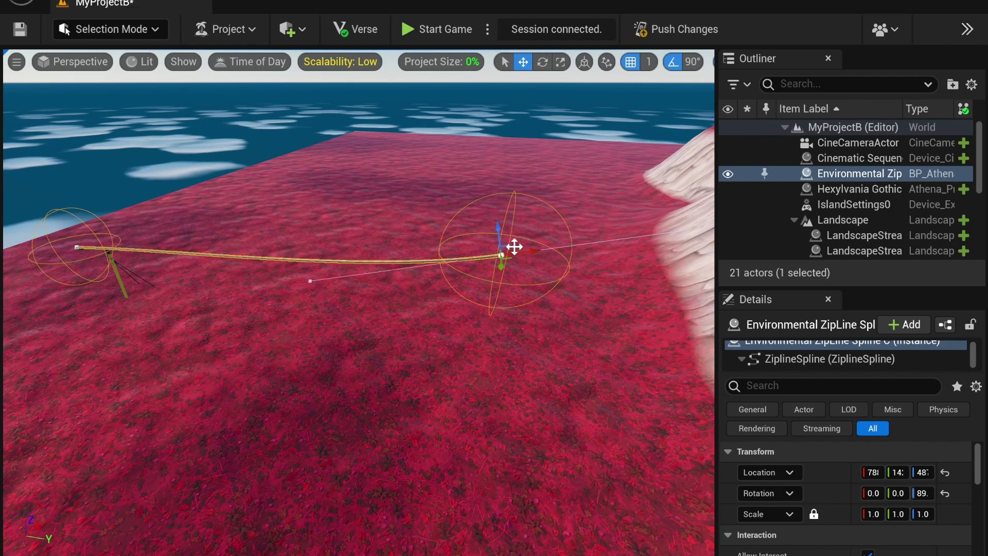
{"action": "left_click_drag", "start_coordinate": [518, 254], "coordinate": [654, 235]}
{"action": "right_click_drag", "start_coordinate": [505, 254], "coordinate": [474, 230]}
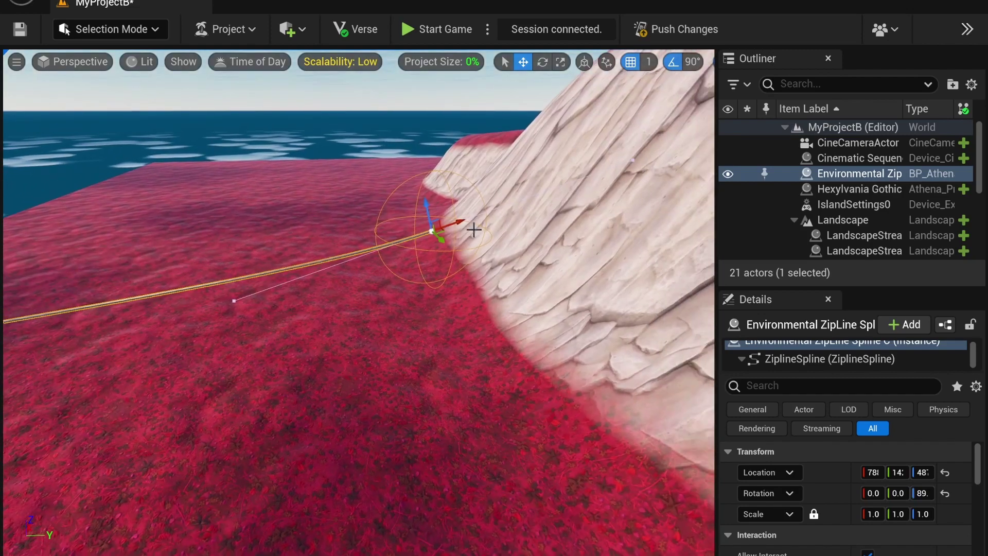
Try extending the zipline up the cliff with a duplicated end spline point, and undo the move and the duplication.
{"action": "right_click", "coordinate": [432, 235]}
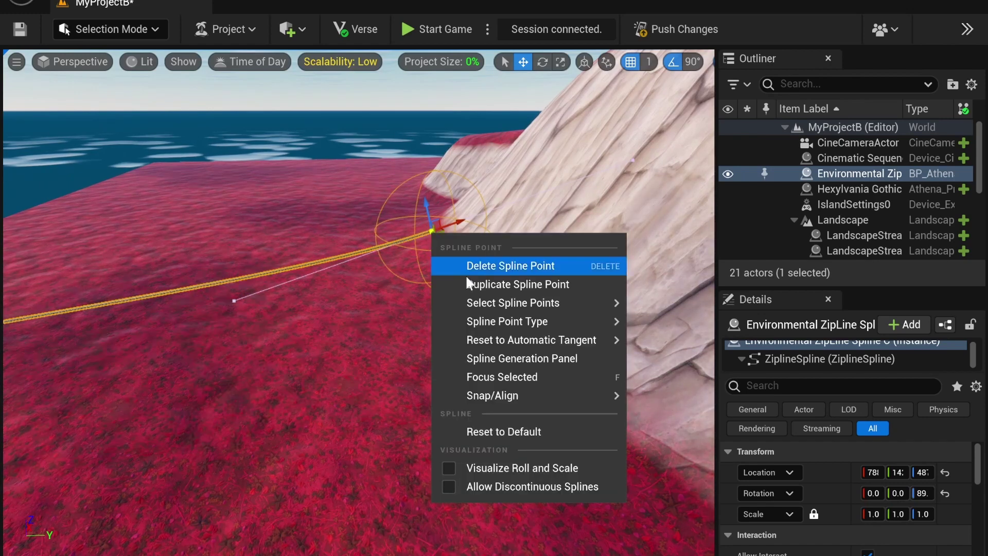
{"action": "left_click", "coordinate": [517, 283]}
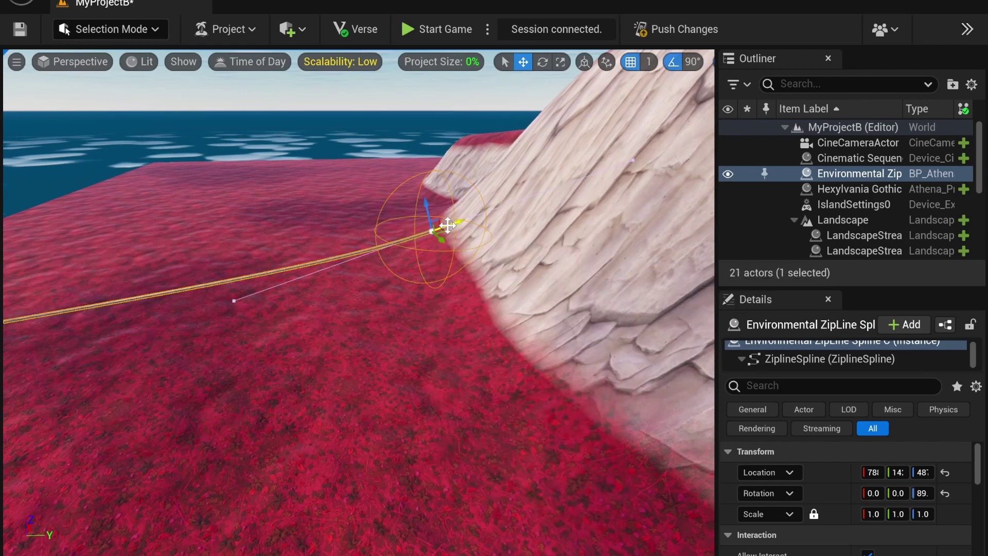
{"action": "left_click_drag", "start_coordinate": [447, 225], "coordinate": [629, 167]}
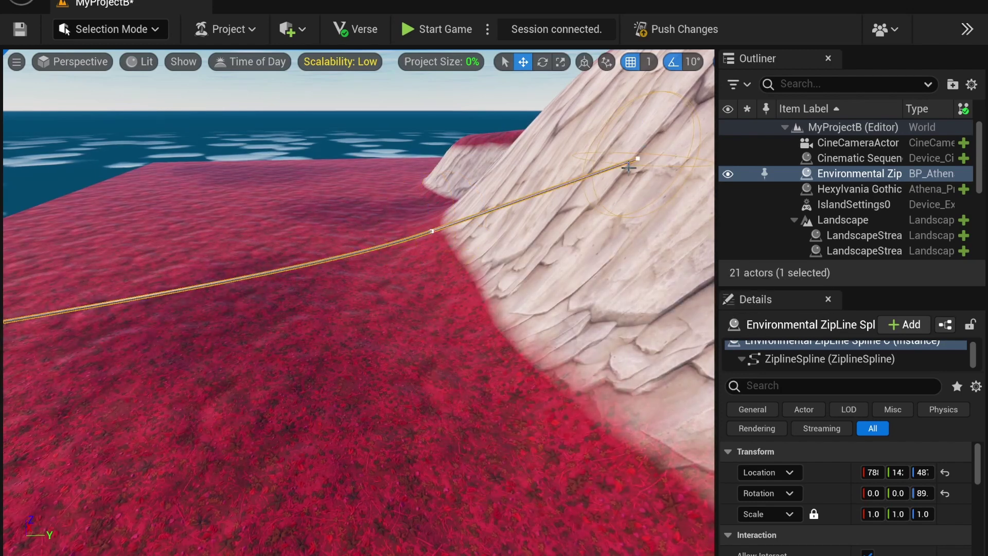
{"action": "key", "text": "ctrl+z"}
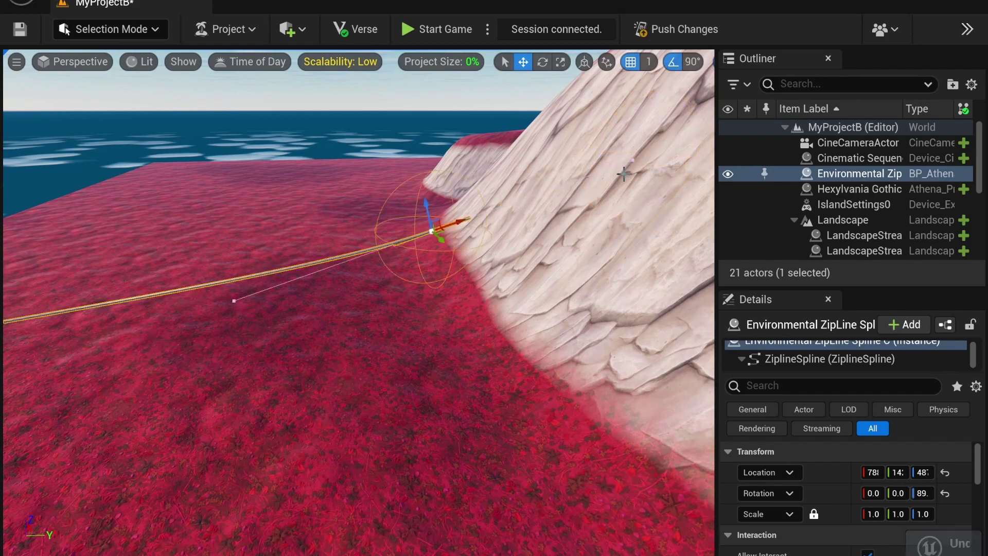
{"action": "right_click_drag", "start_coordinate": [504, 242], "coordinate": [431, 389]}
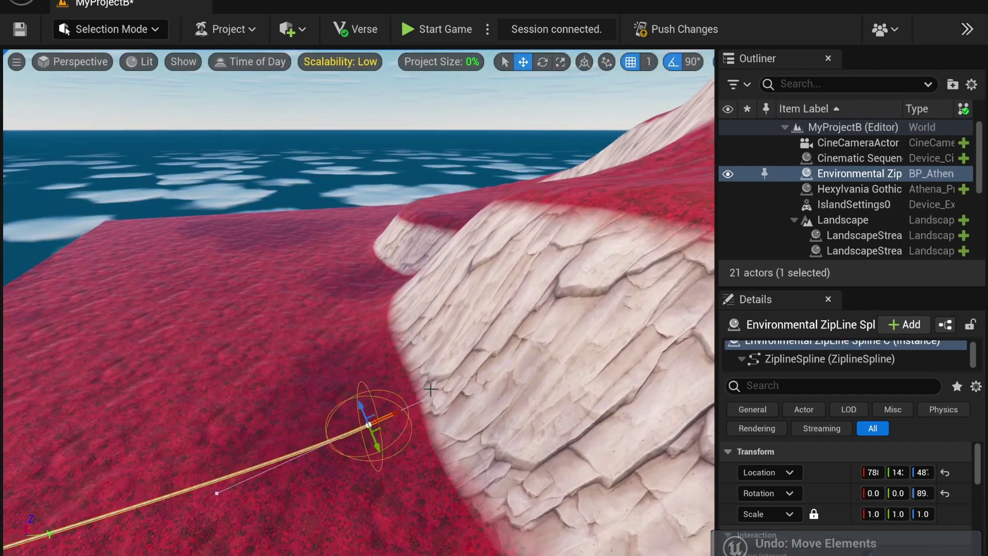
{"action": "left_click_drag", "start_coordinate": [582, 352], "coordinate": [582, 352]}
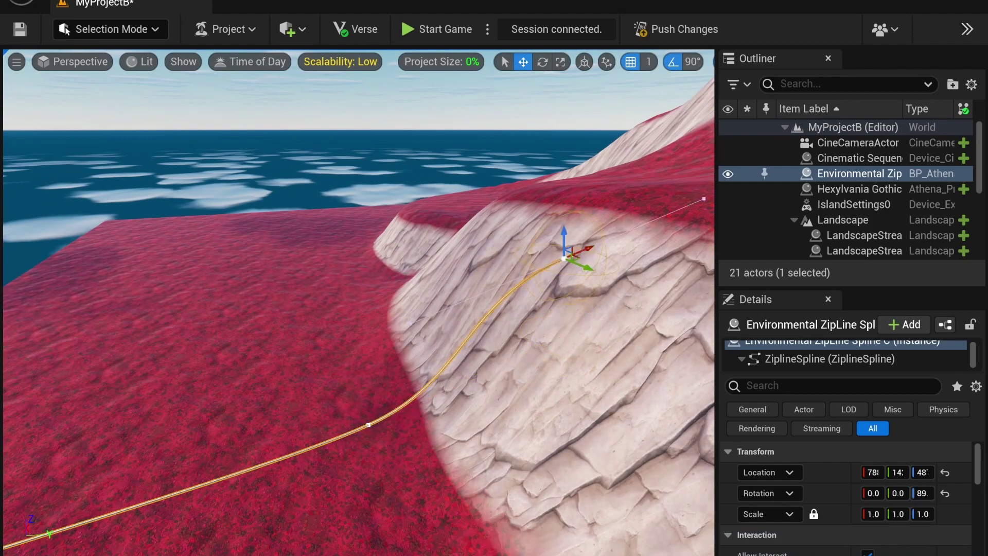
{"action": "mouse_move", "coordinate": [557, 234]}
{"action": "right_mouse_down"}
{"action": "mouse_move", "coordinate": [597, 235]}
{"action": "mouse_move", "coordinate": [557, 235]}
{"action": "right_mouse_up"}
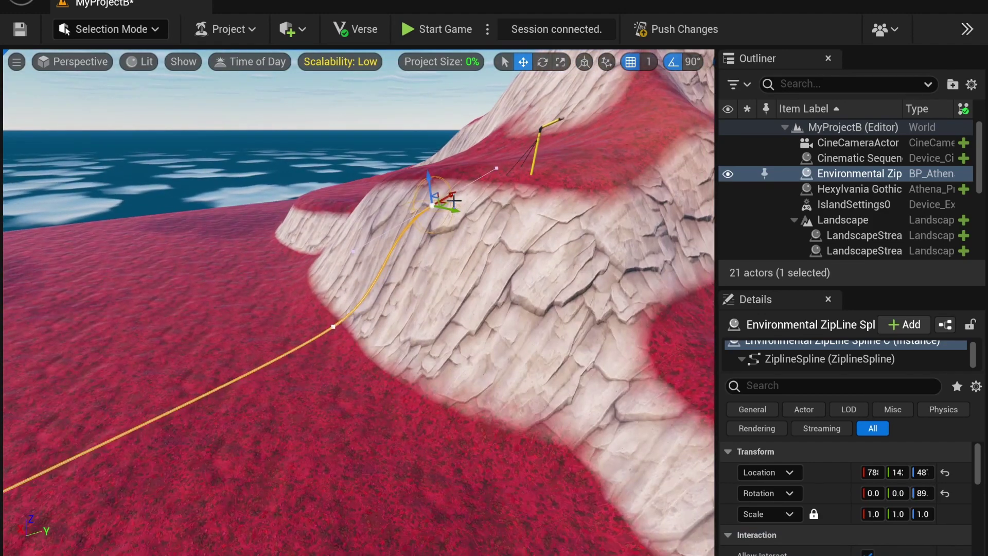
{"action": "key", "text": "ctrl+z"}
{"action": "key", "text": "ctrl+z"}
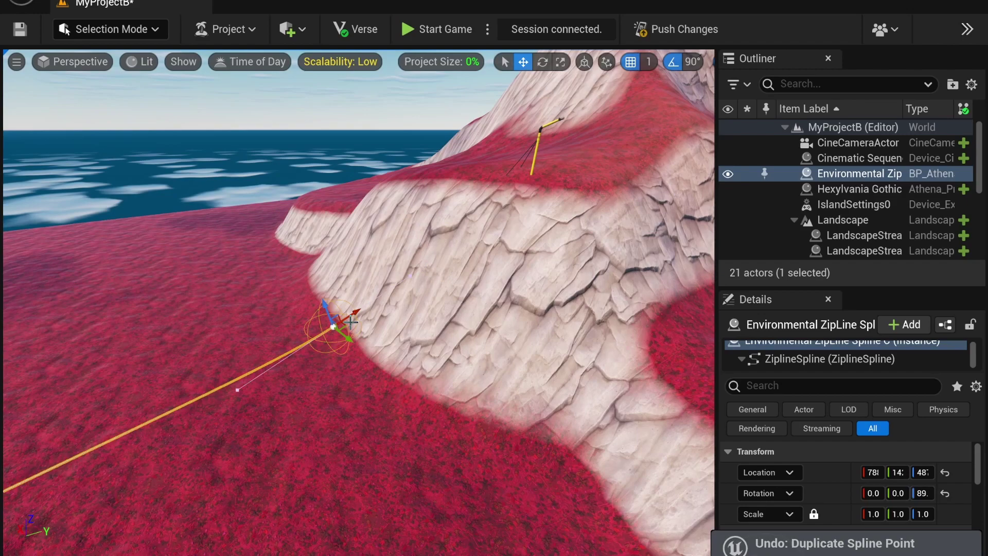
Pull the zipline's end spline point up over the cliff to the upper pole.
{"action": "left_click_drag", "start_coordinate": [349, 318], "coordinate": [547, 117]}
{"action": "right_click_drag", "start_coordinate": [548, 117], "coordinate": [500, 201]}
{"action": "key", "text": "d"}
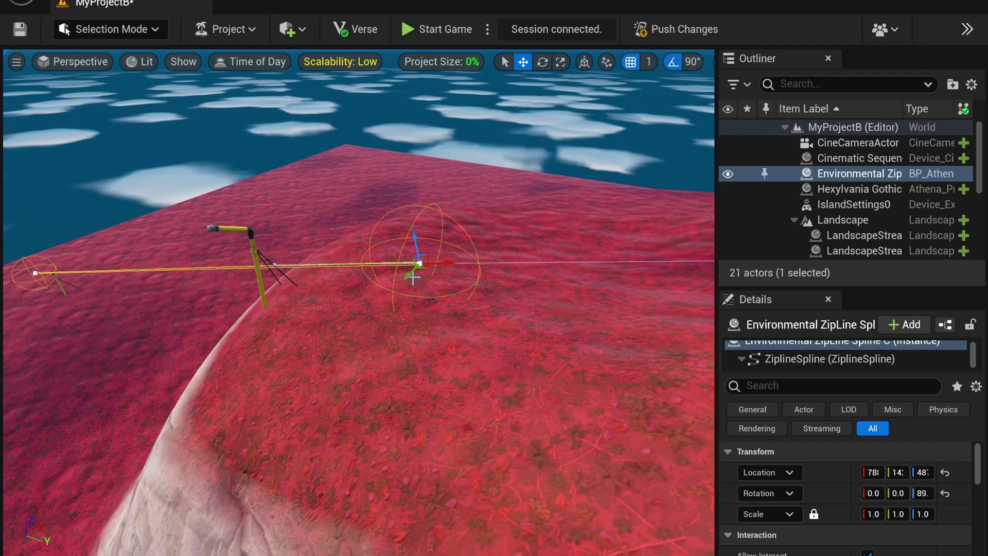
{"action": "left_click_drag", "start_coordinate": [412, 278], "coordinate": [211, 227]}
{"action": "key", "text": "a"}
{"action": "right_click_drag", "start_coordinate": [322, 240], "coordinate": [406, 240]}
{"action": "key", "text": "a"}
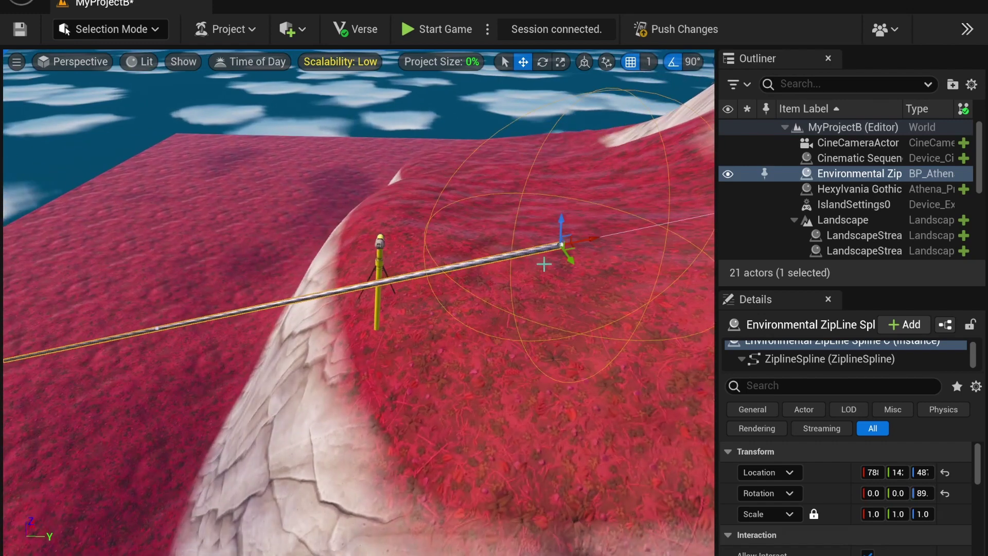
{"action": "left_click_drag", "start_coordinate": [588, 240], "coordinate": [375, 224]}
{"action": "right_click_drag", "start_coordinate": [376, 225], "coordinate": [319, 233]}
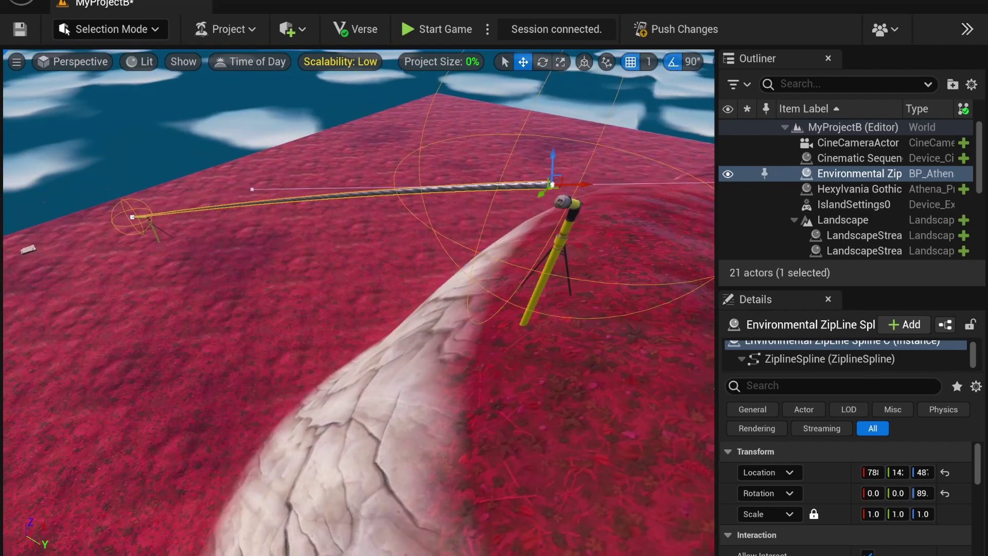
Fine-tune the end spline point's height and sideways position so the cable meets the upper pole's head.
{"action": "left_click_drag", "start_coordinate": [550, 169], "coordinate": [560, 193]}
{"action": "mouse_move", "coordinate": [524, 180]}
{"action": "right_mouse_down"}
{"action": "mouse_move", "coordinate": [438, 180]}
{"action": "mouse_move", "coordinate": [524, 181]}
{"action": "right_mouse_up"}
{"action": "left_click_drag", "start_coordinate": [420, 223], "coordinate": [470, 210]}
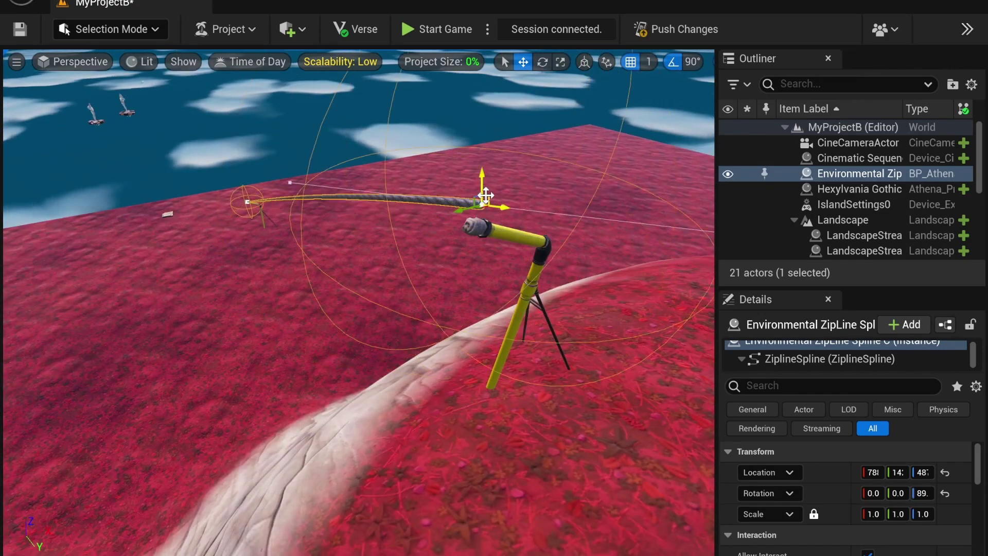
{"action": "mouse_move", "coordinate": [497, 200]}
{"action": "right_mouse_down"}
{"action": "mouse_move", "coordinate": [501, 242]}
{"action": "mouse_move", "coordinate": [493, 203]}
{"action": "right_mouse_up"}
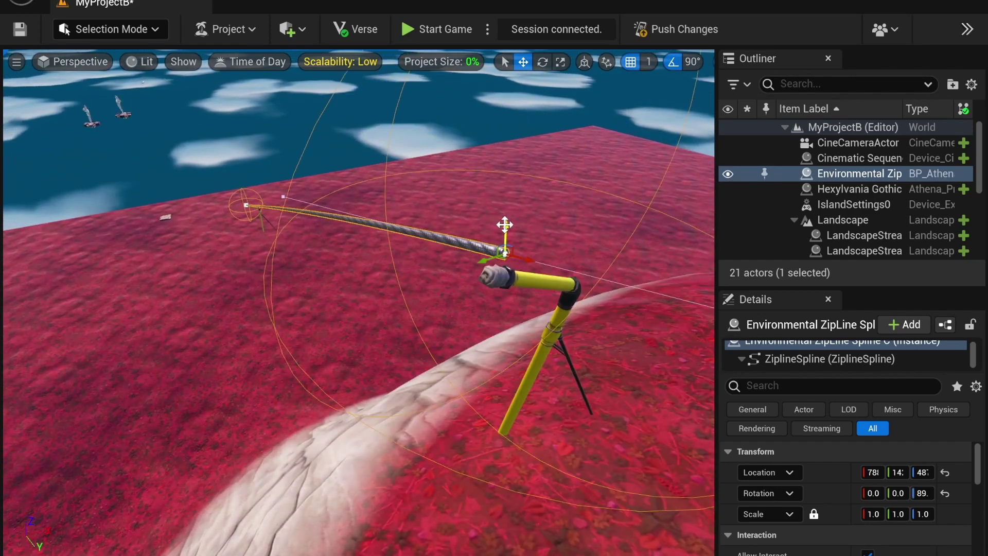
{"action": "left_click_drag", "start_coordinate": [504, 225], "coordinate": [509, 282]}
{"action": "right_click_drag", "start_coordinate": [521, 288], "coordinate": [504, 292]}
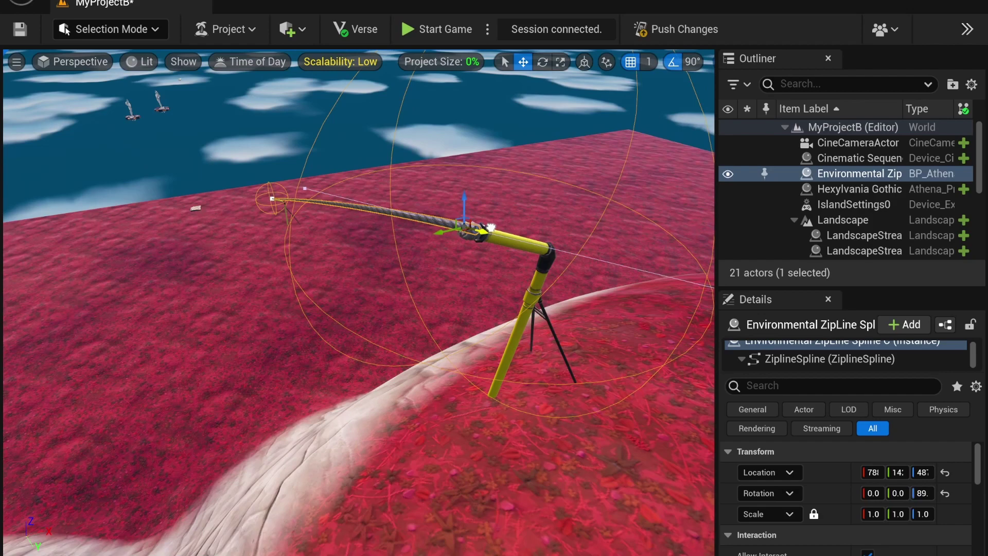
{"action": "left_click_drag", "start_coordinate": [491, 227], "coordinate": [469, 214]}
{"action": "mouse_move", "coordinate": [471, 216]}
{"action": "right_mouse_down"}
{"action": "mouse_move", "coordinate": [488, 219]}
{"action": "mouse_move", "coordinate": [447, 225]}
{"action": "mouse_move", "coordinate": [477, 227]}
{"action": "right_mouse_up"}
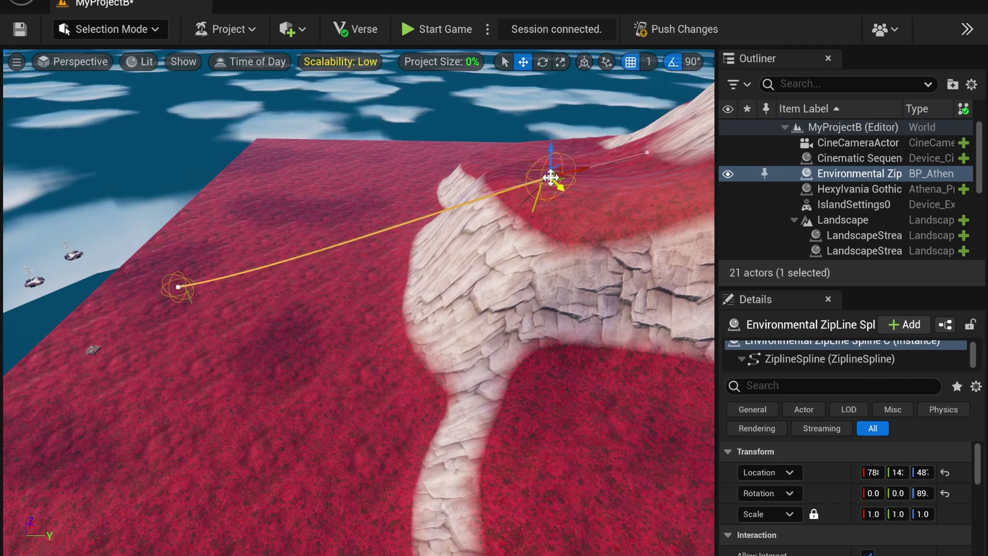
Lower the tangent handle at the zipline's upper end, and deselect the zipline.
{"action": "left_click_drag", "start_coordinate": [462, 190], "coordinate": [468, 207]}
{"action": "right_click_drag", "start_coordinate": [469, 208], "coordinate": [463, 211]}
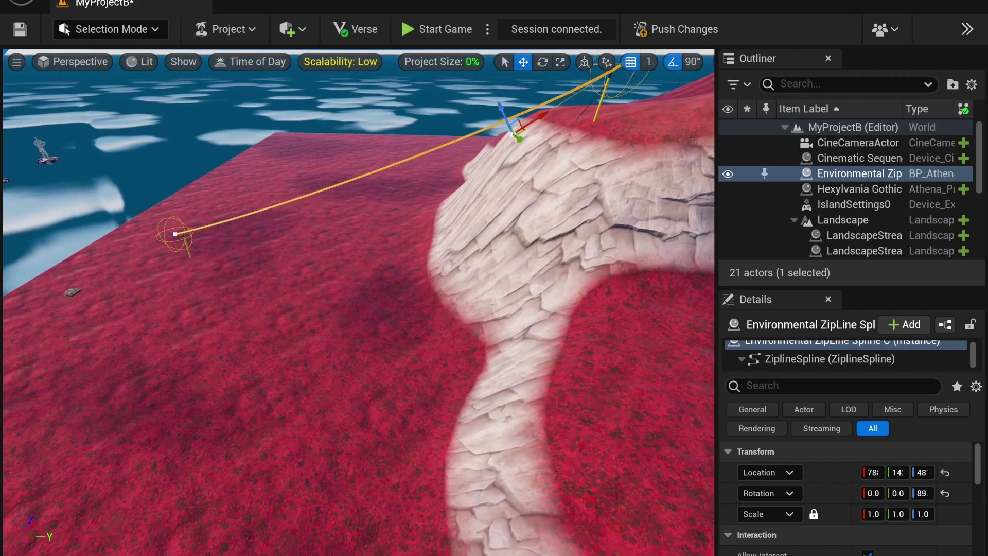
{"action": "left_click", "coordinate": [330, 102]}
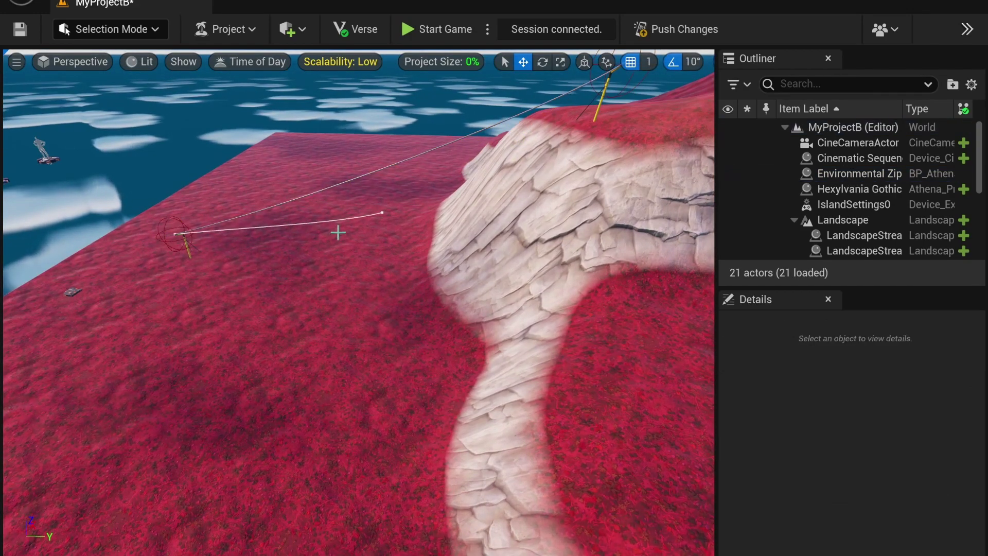
{"action": "right_click_drag", "start_coordinate": [338, 232], "coordinate": [363, 235]}
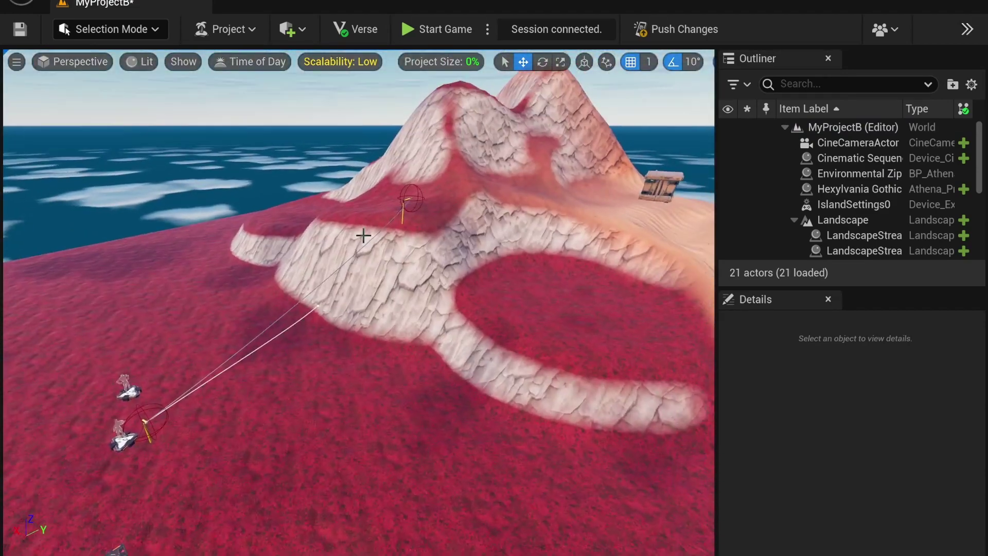
Place a SkyTube from the Fortnite Environment Traversal folder on the ground below the cliff, and raise it.
{"action": "left_click", "coordinate": [68, 555]}
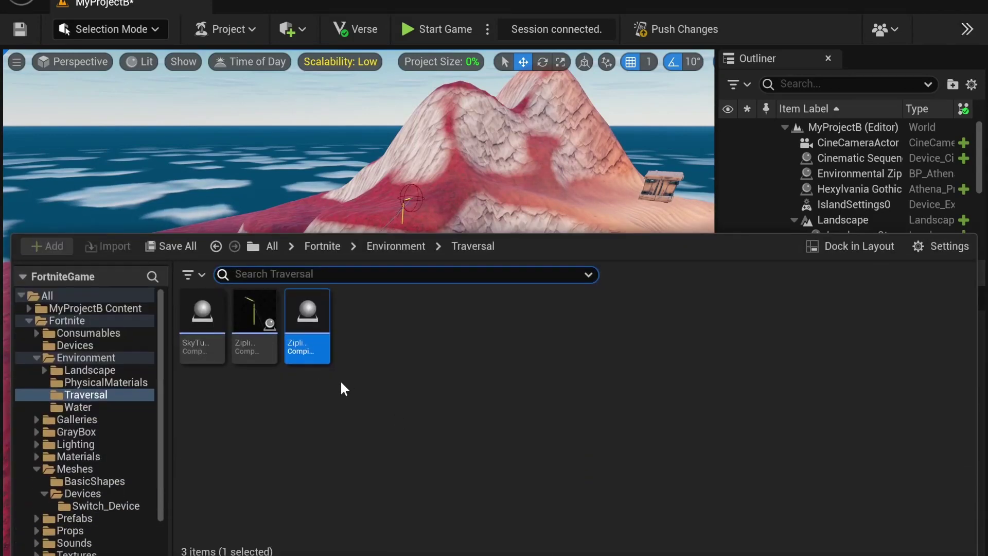
{"action": "left_click_drag", "start_coordinate": [204, 346], "coordinate": [411, 438]}
{"action": "middle_click_drag", "start_coordinate": [352, 280], "coordinate": [359, 320]}
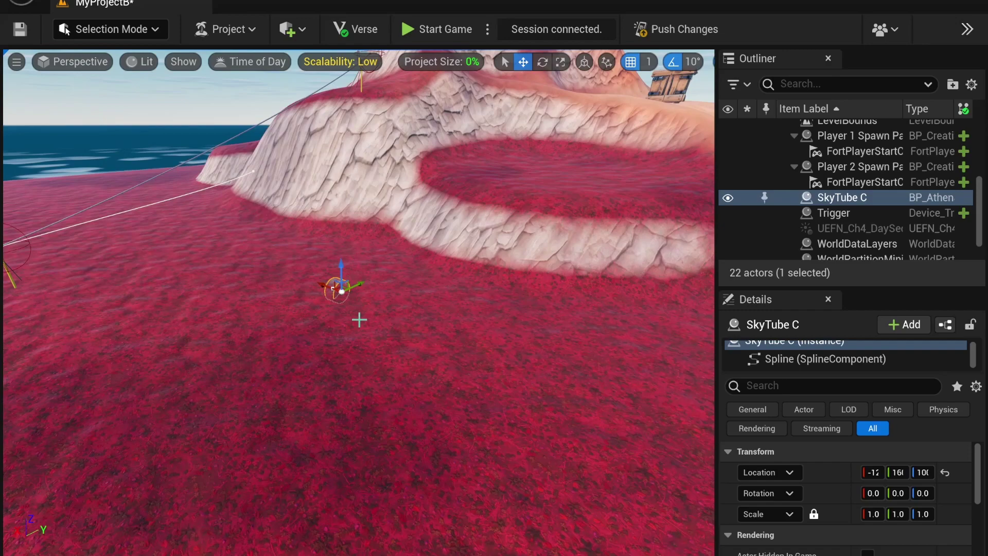
{"action": "mouse_move", "coordinate": [402, 109]}
{"action": "right_mouse_down"}
{"action": "mouse_move", "coordinate": [504, 149]}
{"action": "mouse_move", "coordinate": [406, 150]}
{"action": "mouse_move", "coordinate": [401, 129]}
{"action": "right_mouse_up"}
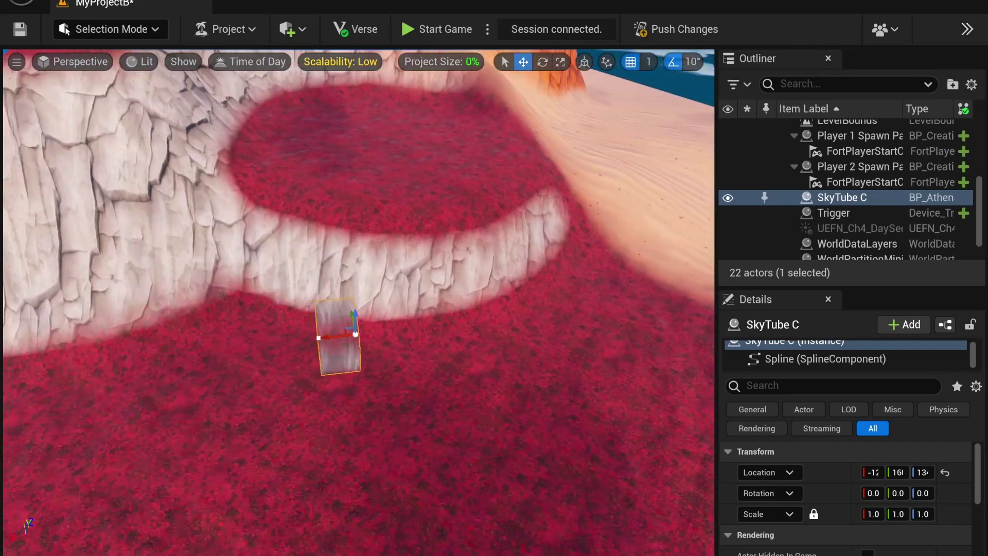
Scale the SkyTube up uniformly to about 3.2.
{"action": "left_click", "coordinate": [559, 61]}
{"action": "right_click_drag", "start_coordinate": [355, 341], "coordinate": [353, 309]}
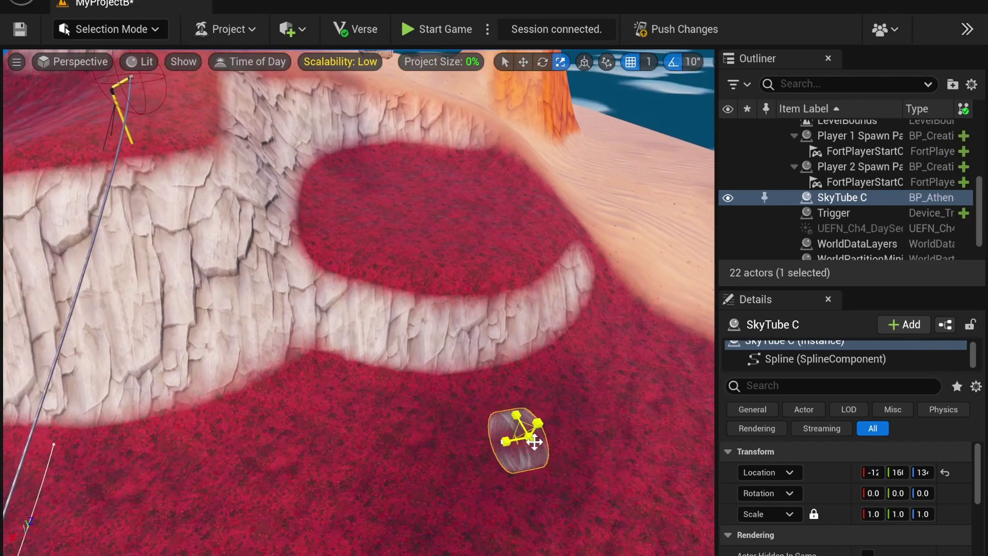
{"action": "left_click_drag", "start_coordinate": [530, 436], "coordinate": [575, 430]}
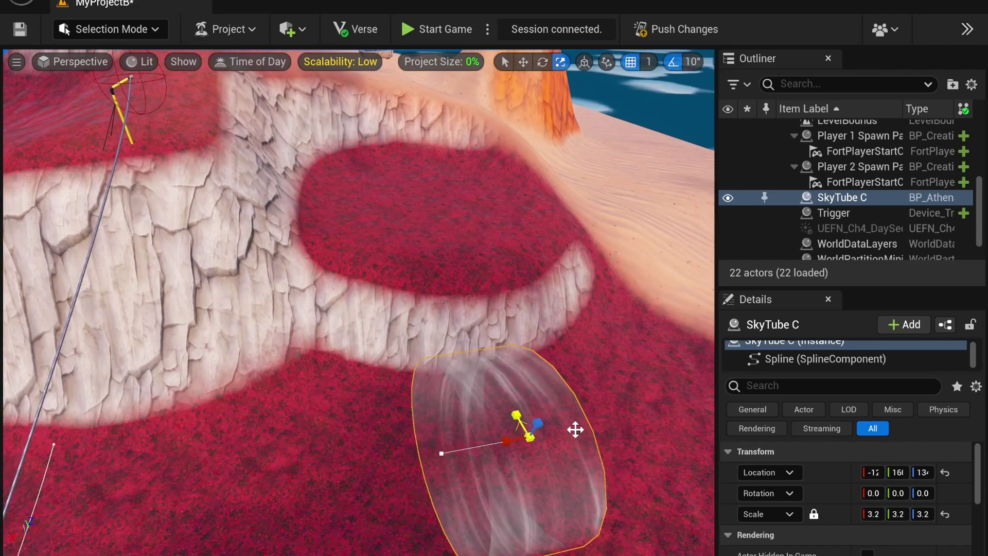
{"action": "right_click_drag", "start_coordinate": [575, 430], "coordinate": [494, 428]}
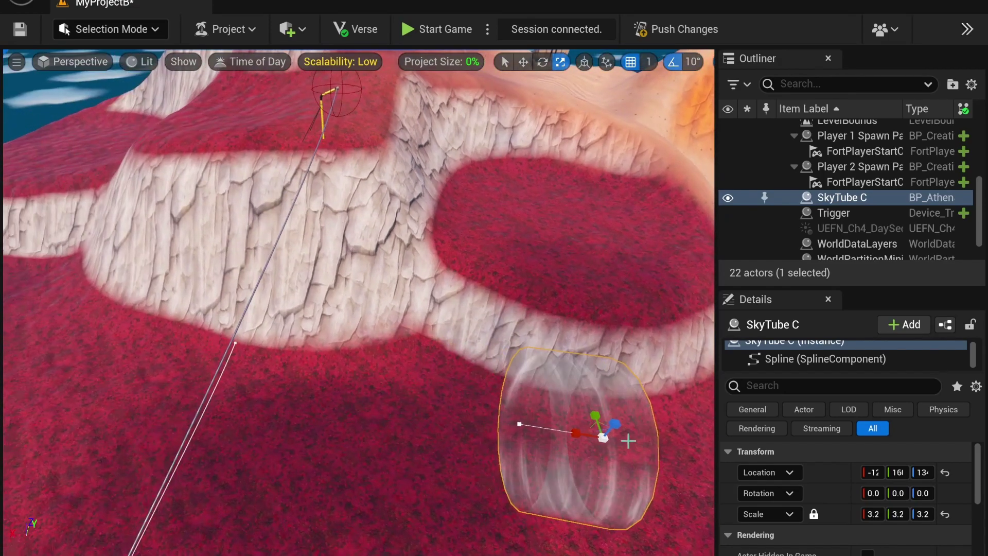
Stretch the SkyTube along the cliff by its end spline point, and undo the stray tangent handle move.
{"action": "left_click", "coordinate": [523, 62]}
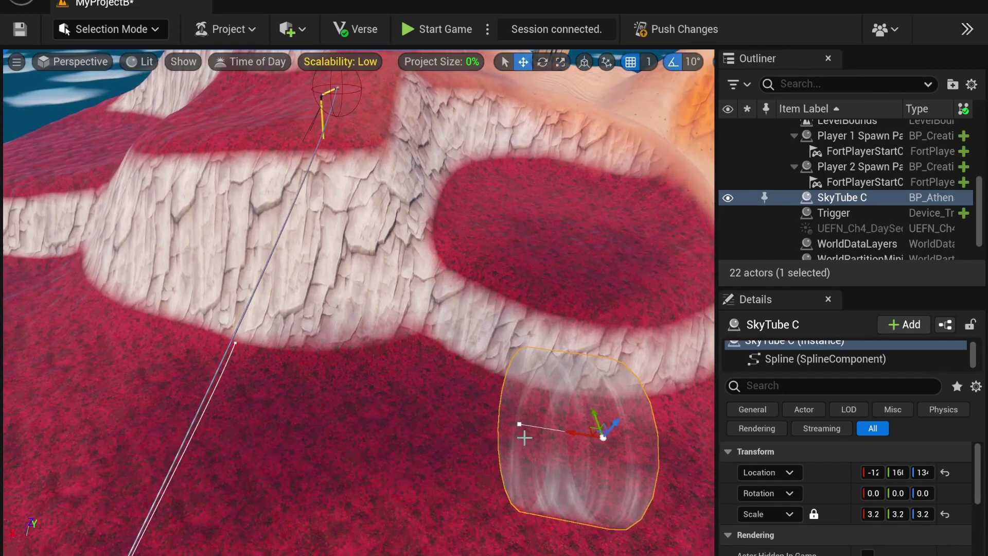
{"action": "left_click", "coordinate": [522, 422]}
{"action": "right_click_drag", "start_coordinate": [522, 422], "coordinate": [570, 427]}
{"action": "right_click", "coordinate": [571, 429]}
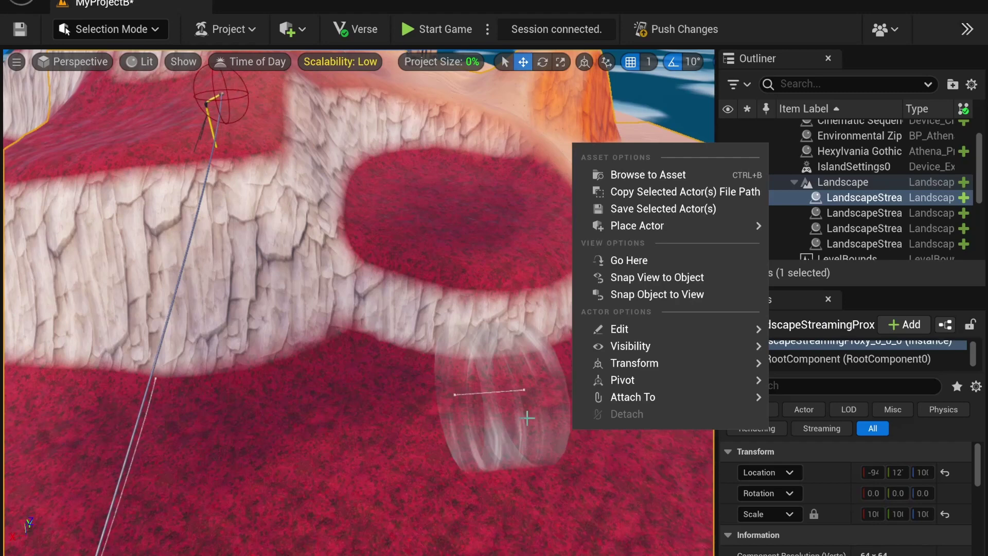
{"action": "left_click", "coordinate": [456, 396]}
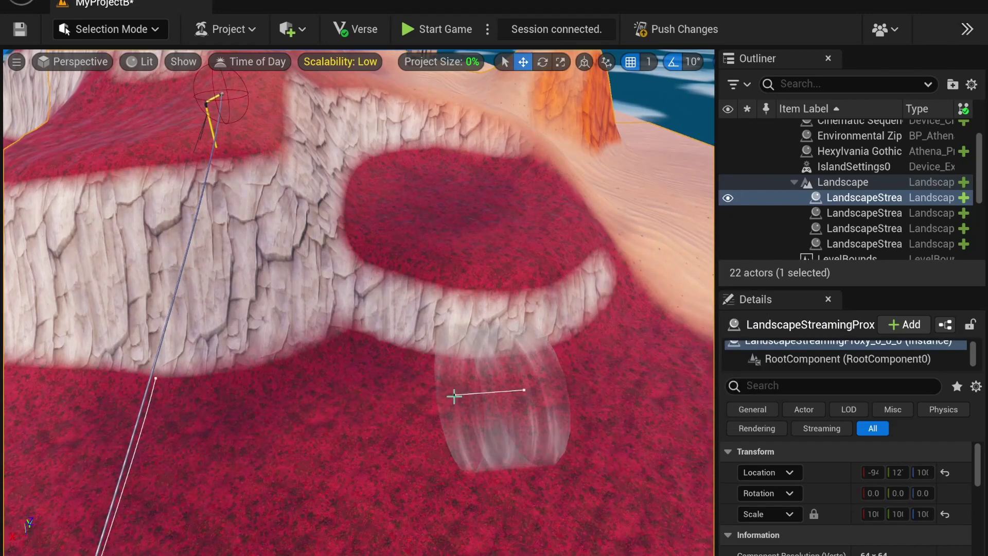
{"action": "left_click", "coordinate": [450, 397]}
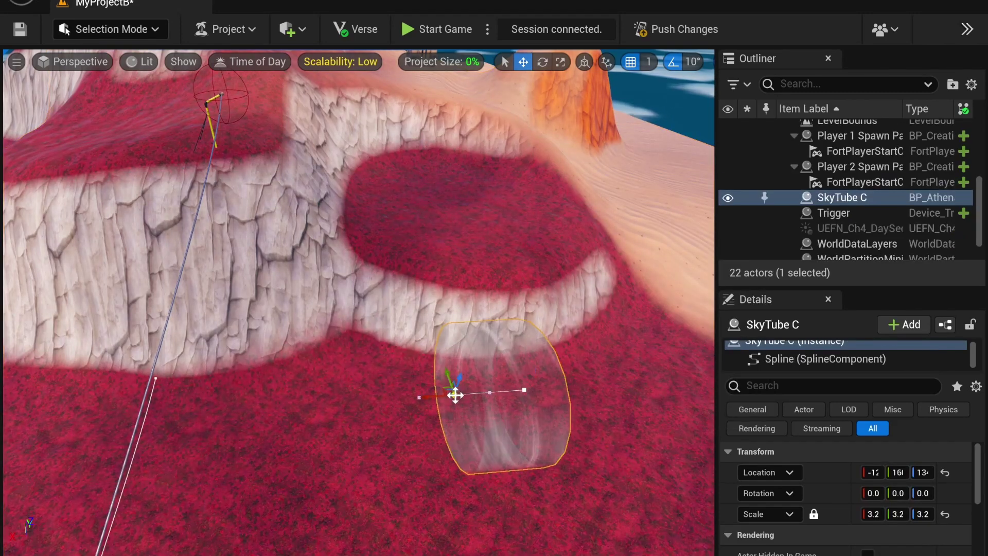
{"action": "left_click_drag", "start_coordinate": [417, 401], "coordinate": [292, 406]}
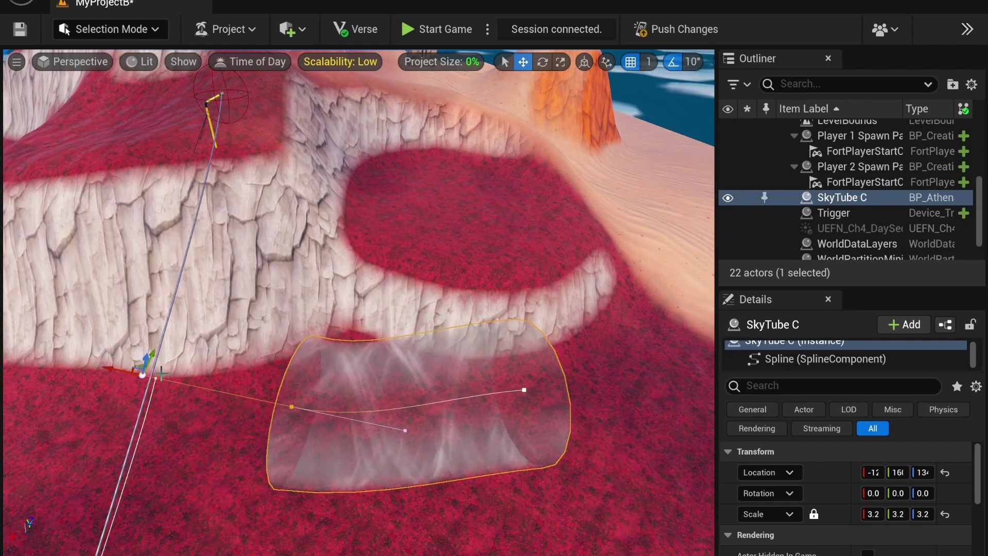
{"action": "key", "text": "ctrl+z"}
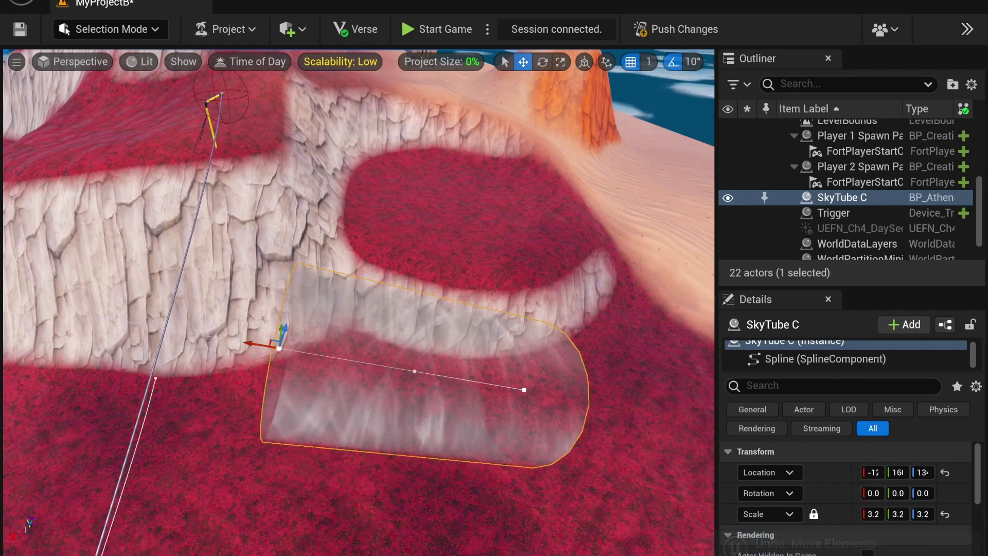
Duplicate the SkyTube's end spline point and pull the copy along the cliff to extend the tube.
{"action": "right_click_drag", "start_coordinate": [355, 278], "coordinate": [448, 259]}
{"action": "key", "text": "a"}
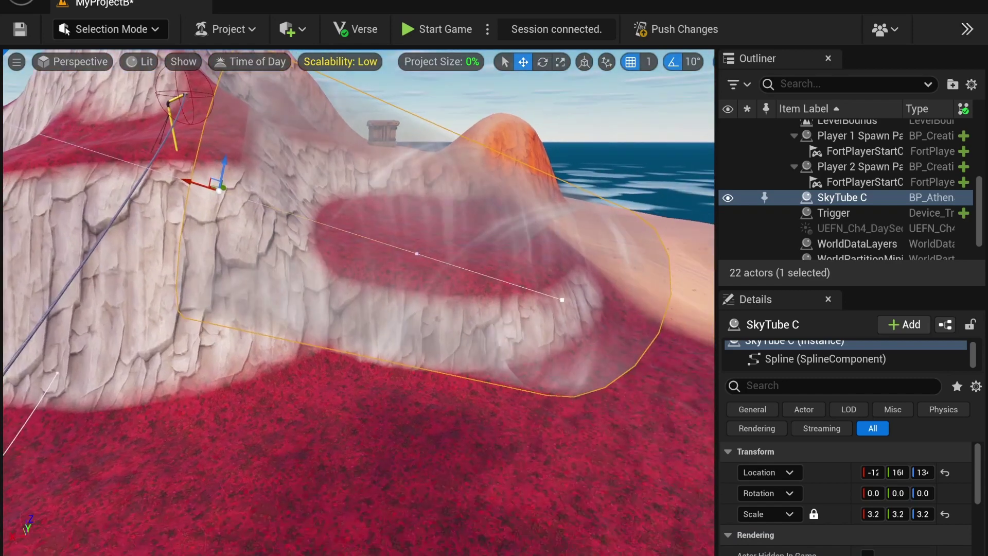
{"action": "right_click", "coordinate": [221, 190]}
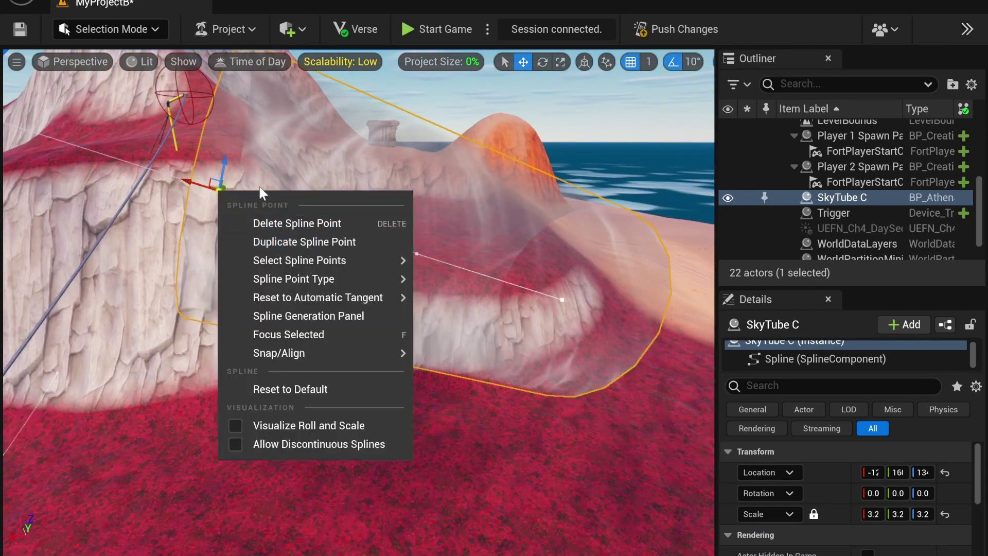
{"action": "left_click", "coordinate": [297, 245]}
{"action": "key", "text": "a"}
{"action": "right_click_drag", "start_coordinate": [298, 245], "coordinate": [268, 252]}
{"action": "key", "text": "e"}
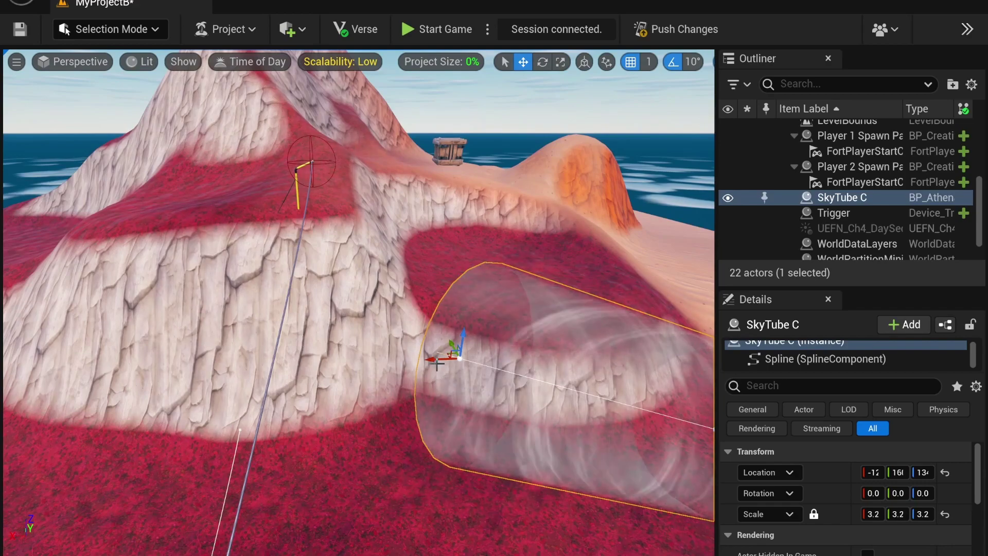
{"action": "left_click_drag", "start_coordinate": [433, 369], "coordinate": [157, 376]}
Reposition the SkyTube's spline points to bend the tube and carry its end further along the cliff face.
{"action": "left_click", "coordinate": [712, 429]}
{"action": "right_click_drag", "start_coordinate": [712, 428], "coordinate": [712, 406]}
{"action": "left_click_drag", "start_coordinate": [607, 460], "coordinate": [559, 368]}
{"action": "right_click_drag", "start_coordinate": [559, 368], "coordinate": [412, 367]}
{"action": "right_click_drag", "start_coordinate": [288, 382], "coordinate": [406, 409]}
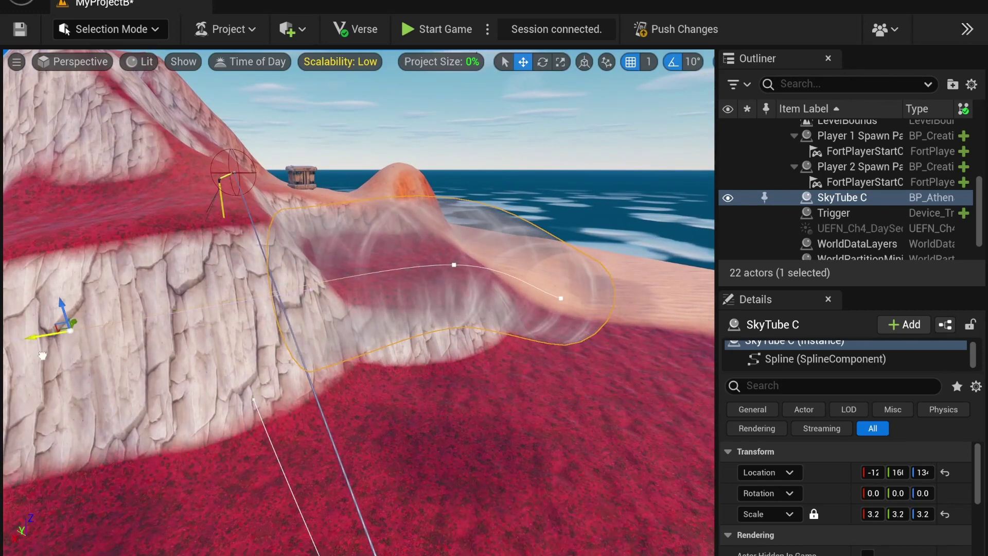
{"action": "right_click_drag", "start_coordinate": [43, 355], "coordinate": [310, 329]}
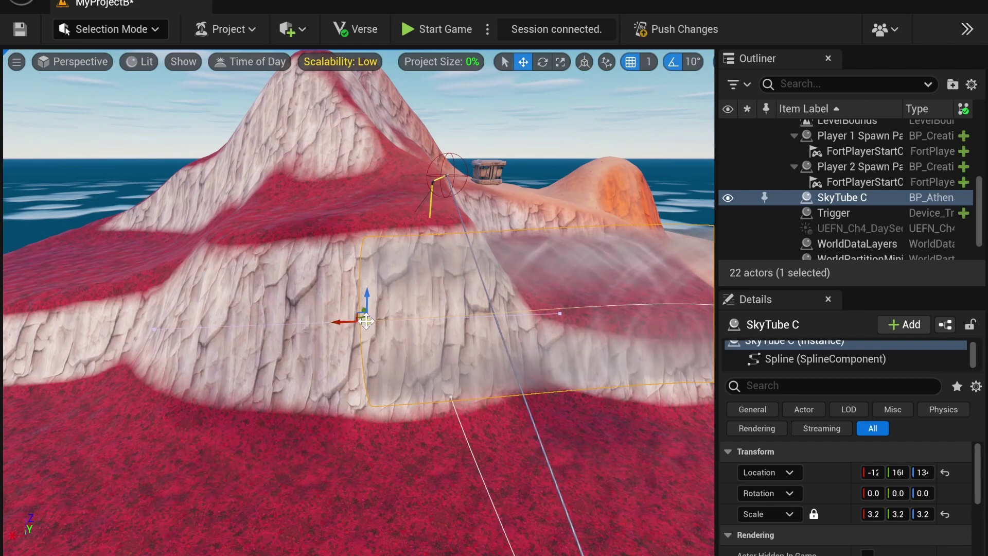
Add another section to the SkyTube by duplicating its end spline point and moving the copy further out.
{"action": "right_click", "coordinate": [365, 320]}
{"action": "mouse_move", "coordinate": [456, 120]}
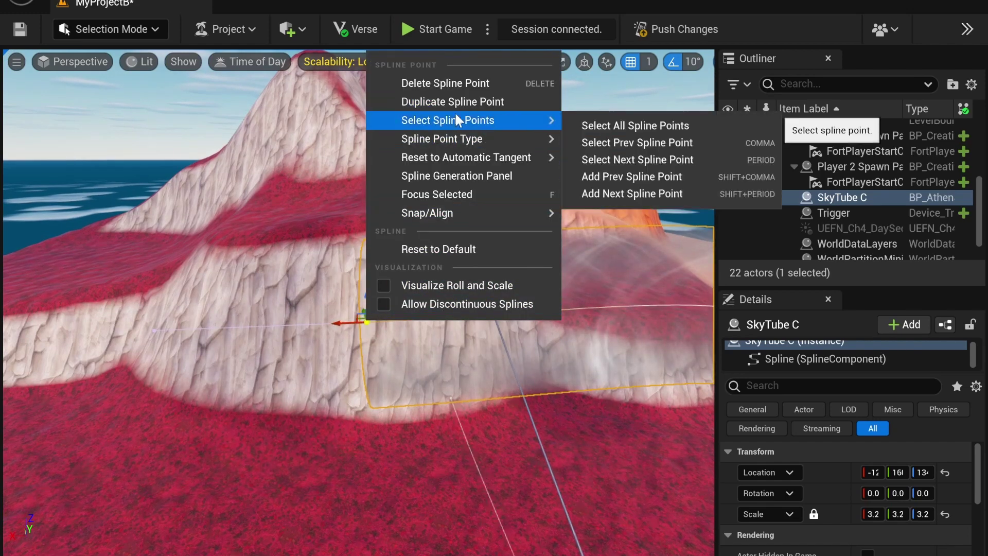
{"action": "left_click", "coordinate": [463, 102]}
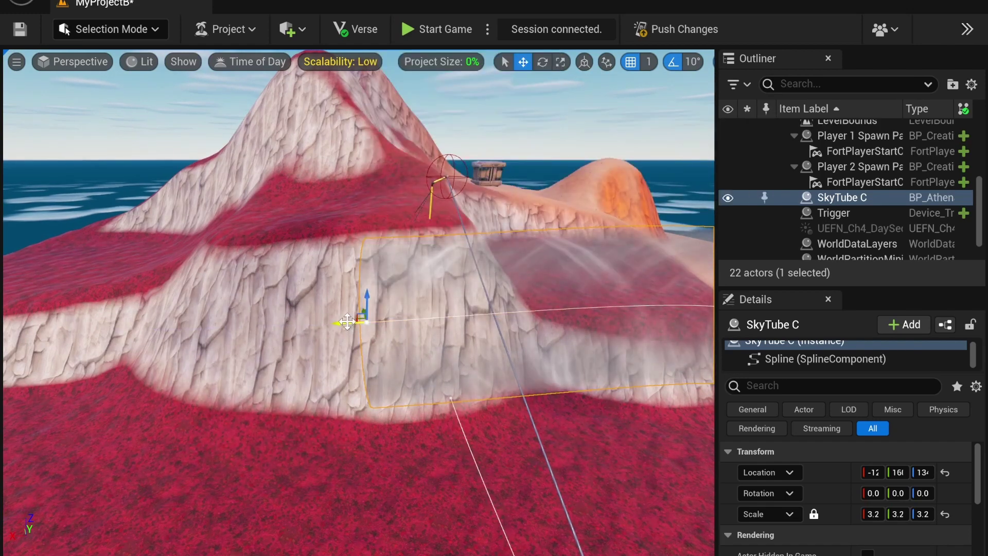
{"action": "left_click_drag", "start_coordinate": [82, 324], "coordinate": [80, 325]}
{"action": "right_click_drag", "start_coordinate": [79, 325], "coordinate": [329, 371]}
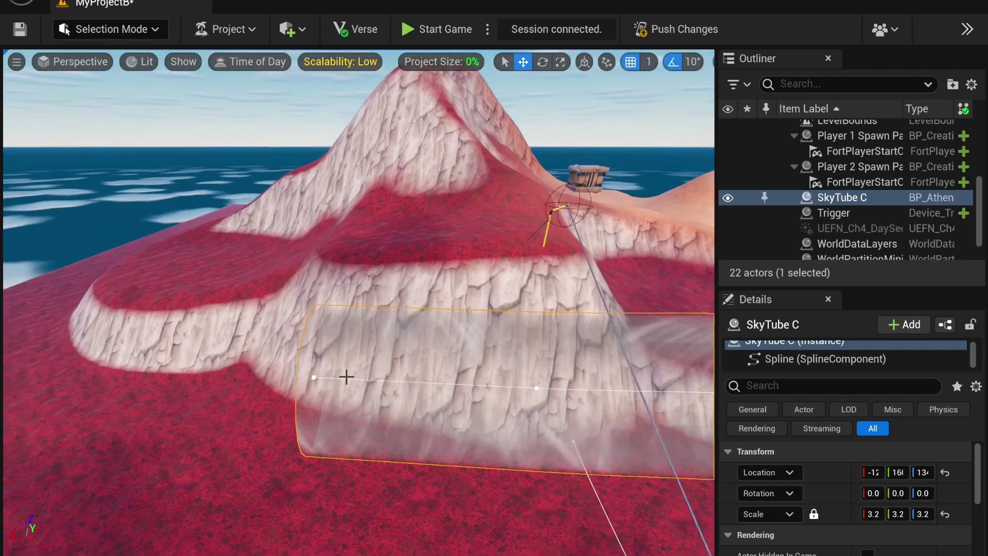
Scale up the SkyTube's end spline point to flare the tube's opening.
{"action": "left_click", "coordinate": [559, 61]}
{"action": "left_click_drag", "start_coordinate": [313, 376], "coordinate": [328, 390]}
{"action": "right_click_drag", "start_coordinate": [328, 390], "coordinate": [458, 473]}
{"action": "right_click_drag", "start_coordinate": [389, 406], "coordinate": [278, 378]}
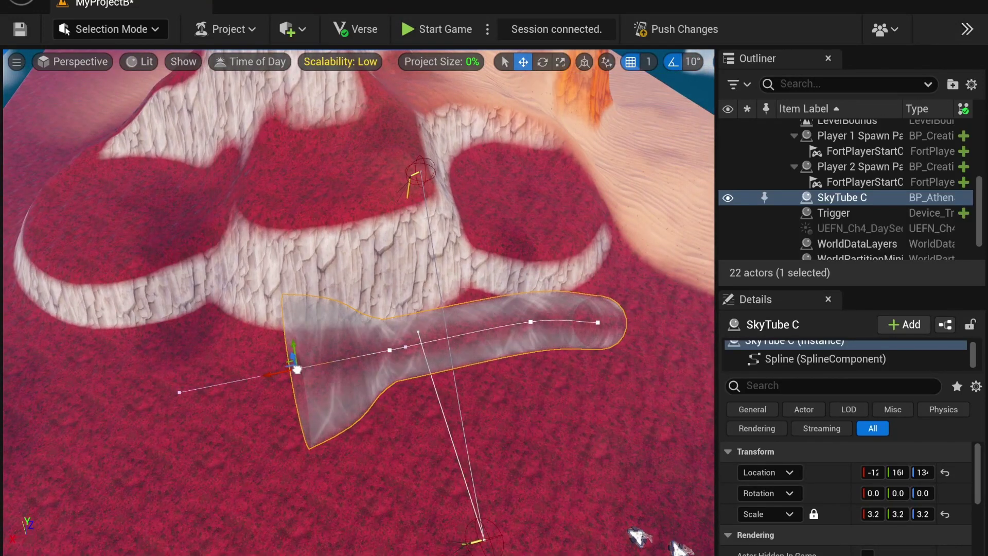
Duplicate the flared end spline point and pull the copy outward to continue the tube at the wider size.
{"action": "right_click", "coordinate": [297, 369]}
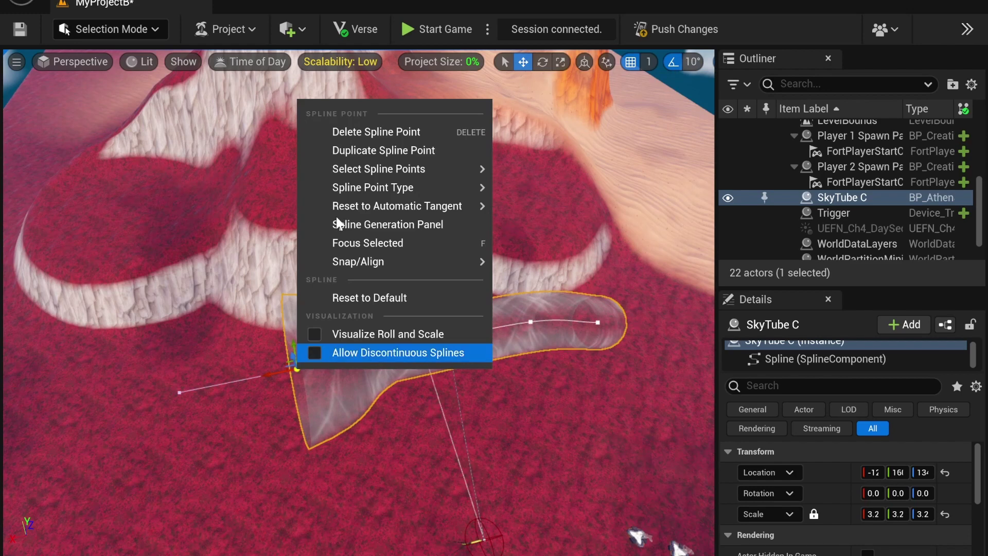
{"action": "left_click", "coordinate": [420, 153]}
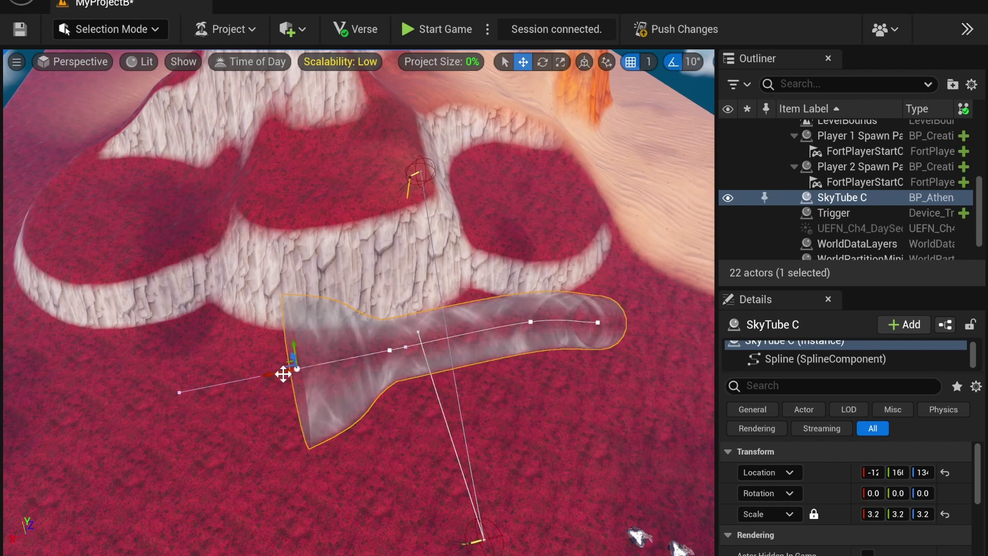
{"action": "left_click_drag", "start_coordinate": [161, 408], "coordinate": [159, 409]}
{"action": "right_click_drag", "start_coordinate": [376, 360], "coordinate": [345, 364]}
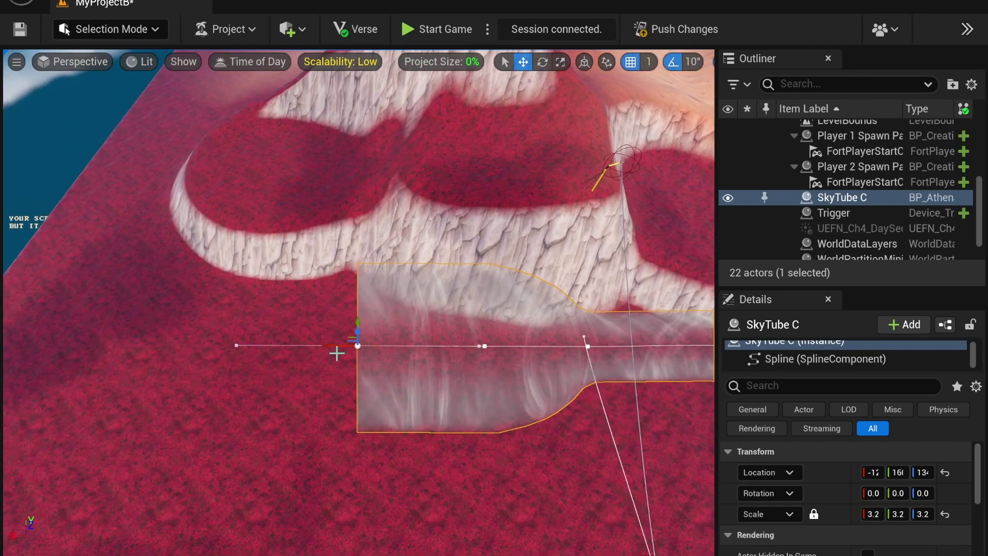